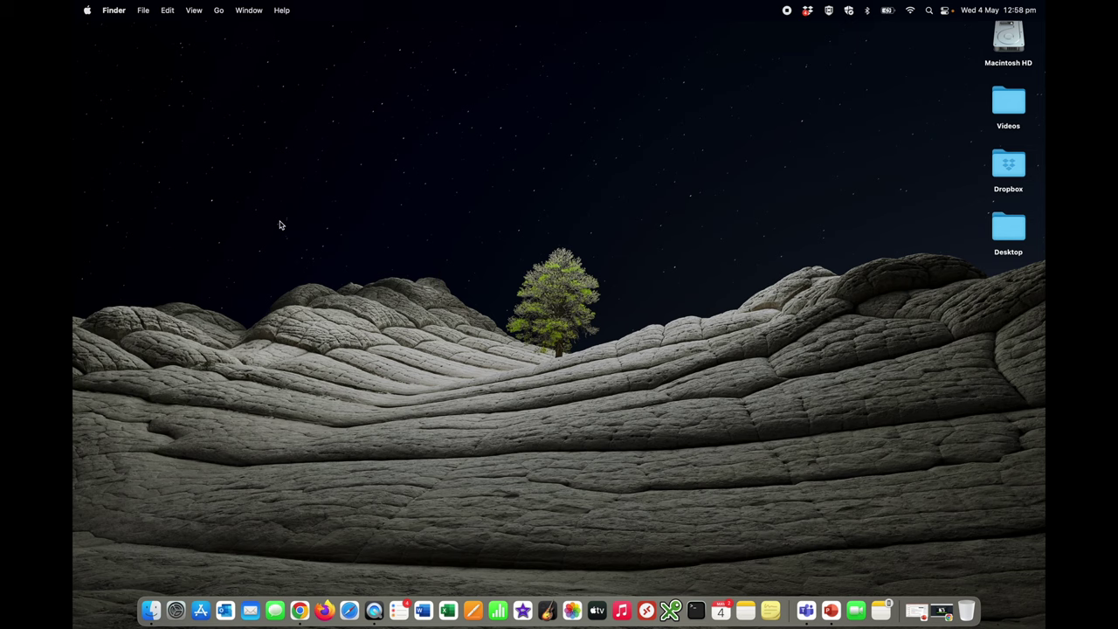
# - Open System Preferences and view the current user's login password options in Users & Groups
pyautogui.click(175, 609)
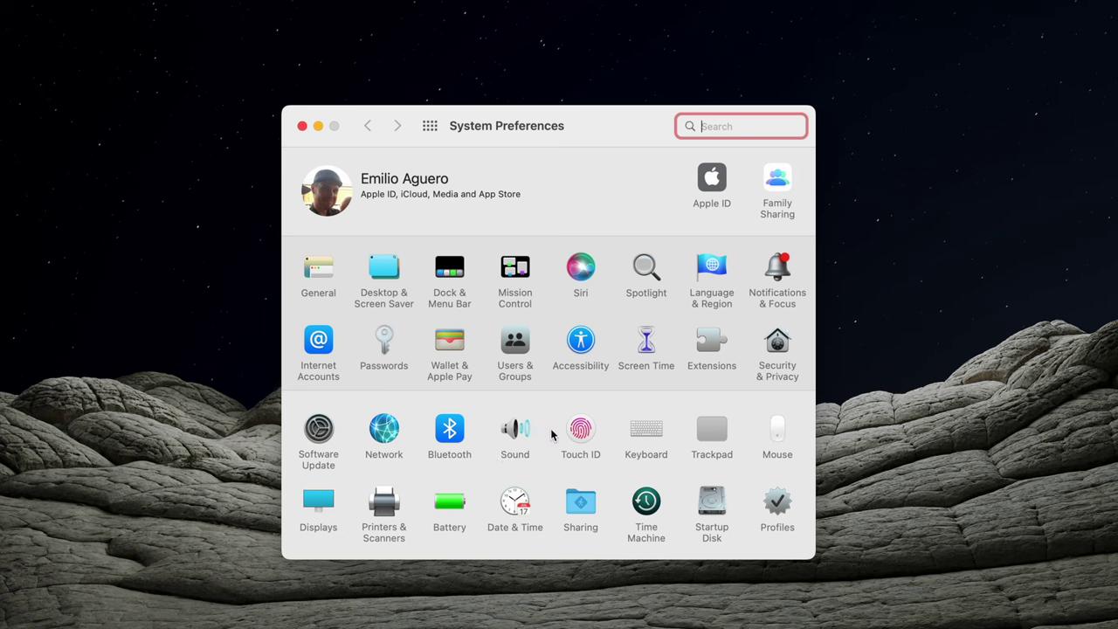
pyautogui.click(519, 343)
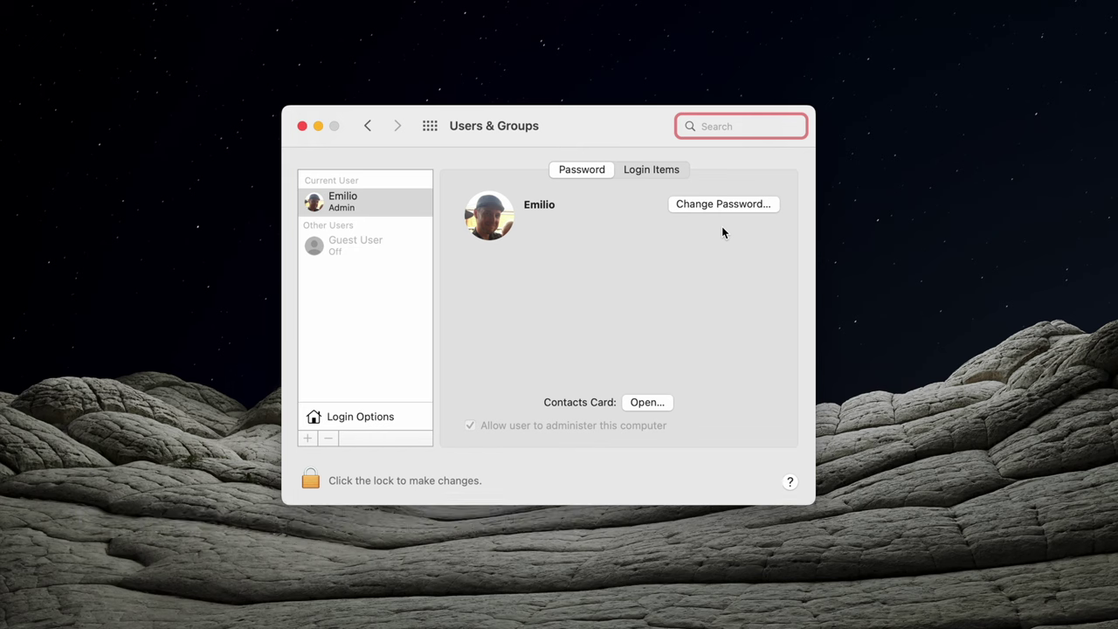
pyautogui.press('super+l')
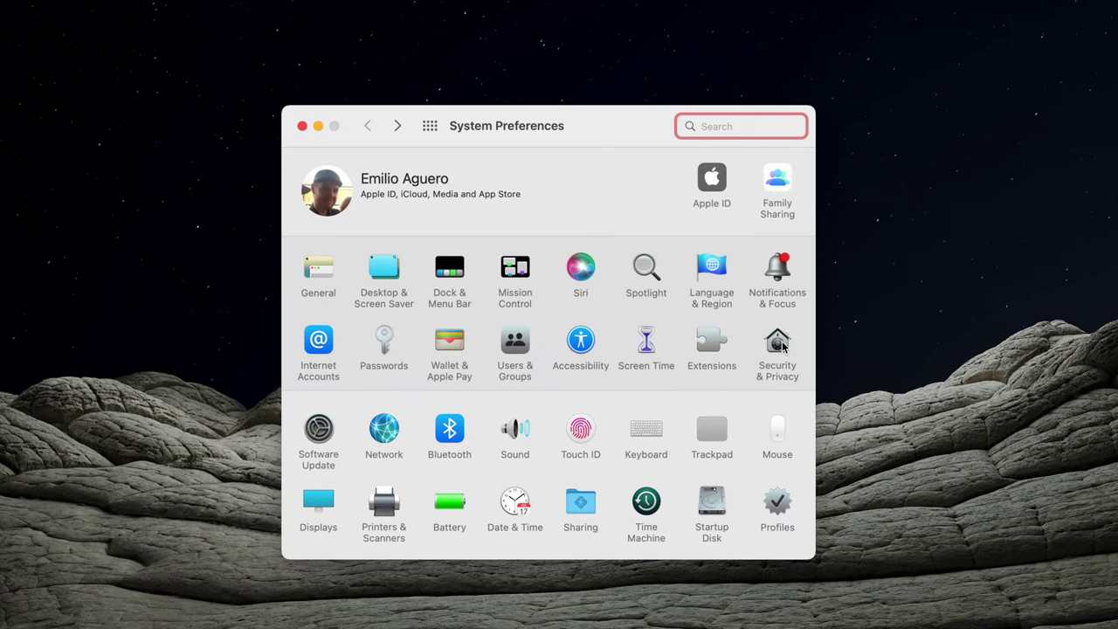
# - View the general Security & Privacy settings for login and Apple Watch unlocking, and open the Touch ID settings
pyautogui.click(780, 344)
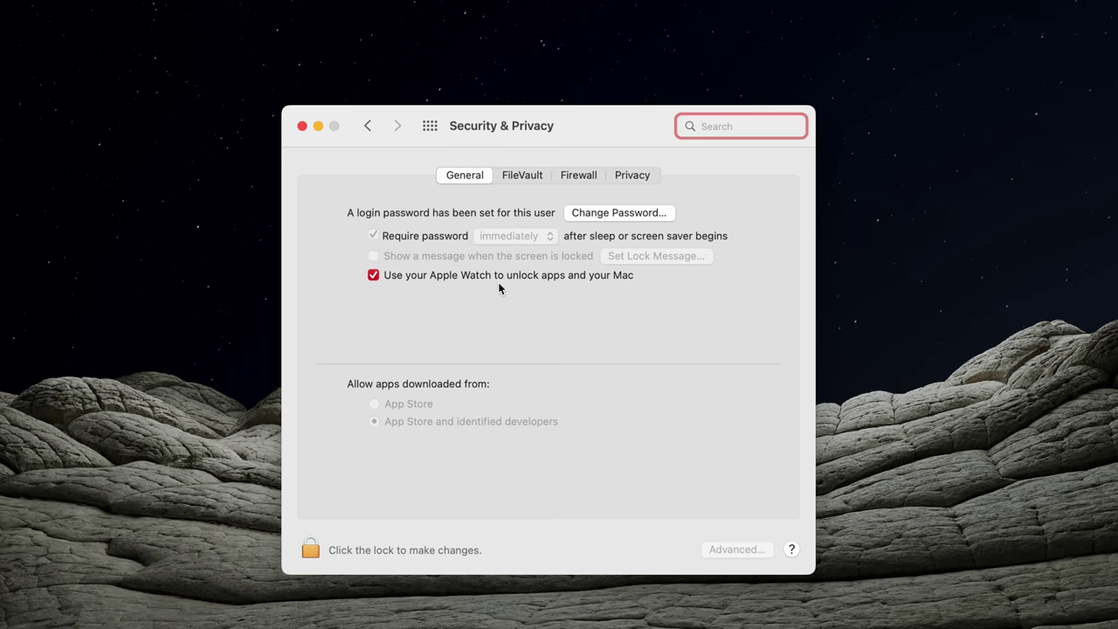
pyautogui.press('super+l')
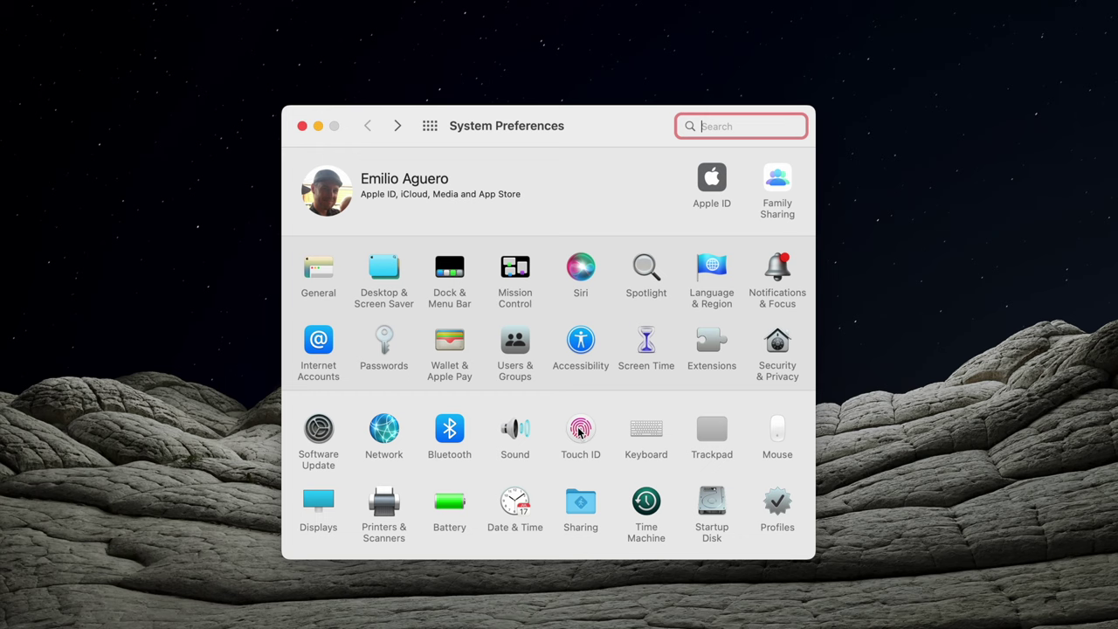
pyautogui.click(579, 429)
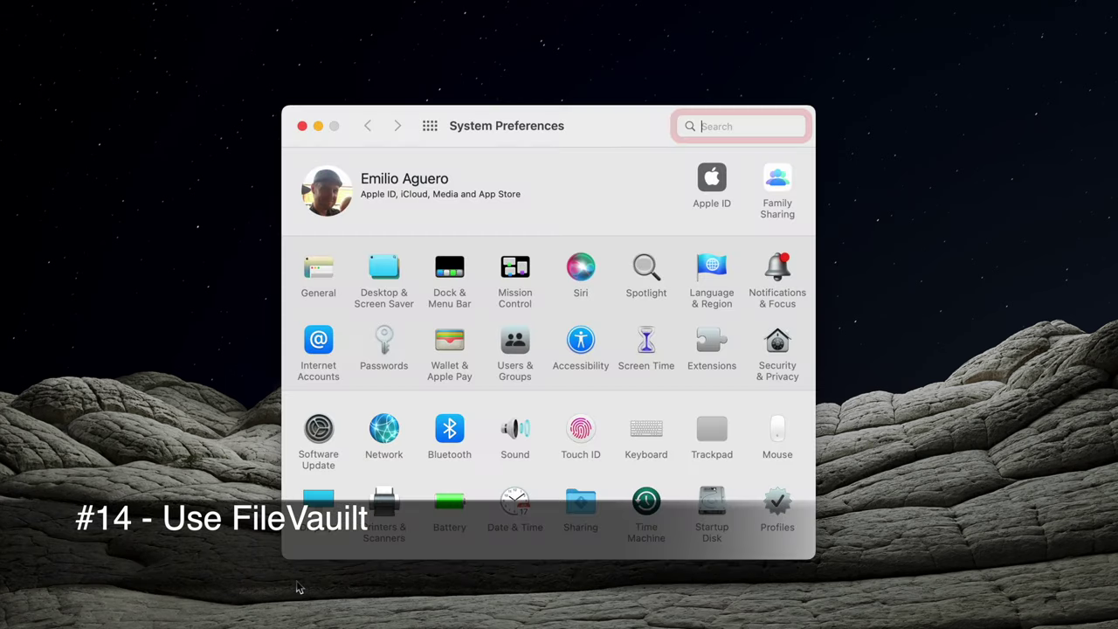
# - Open the FileVault disk encryption settings in Security & Privacy
pyautogui.click(785, 345)
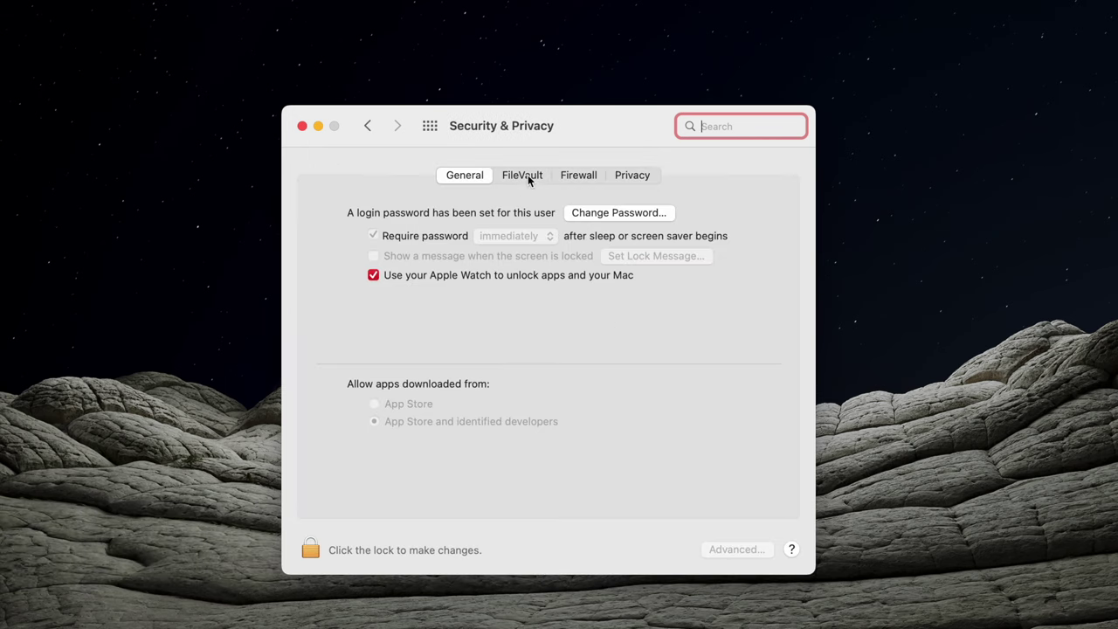
pyautogui.click(528, 176)
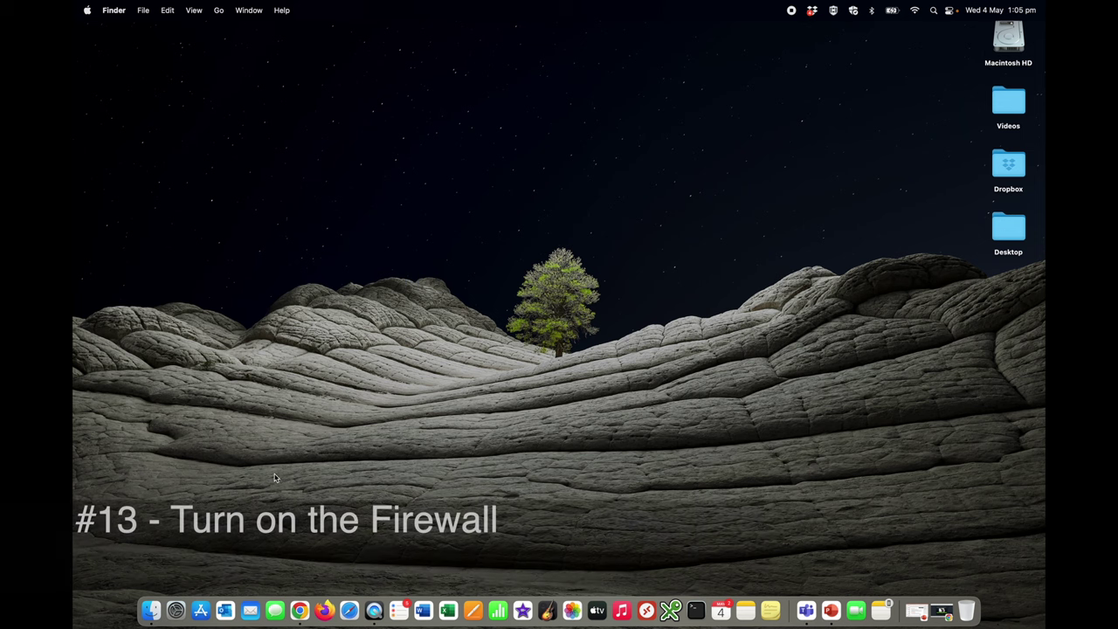
# - Unlock the Security & Privacy settings to turn on the firewall, and review the firewall options without changing them
pyautogui.click(176, 610)
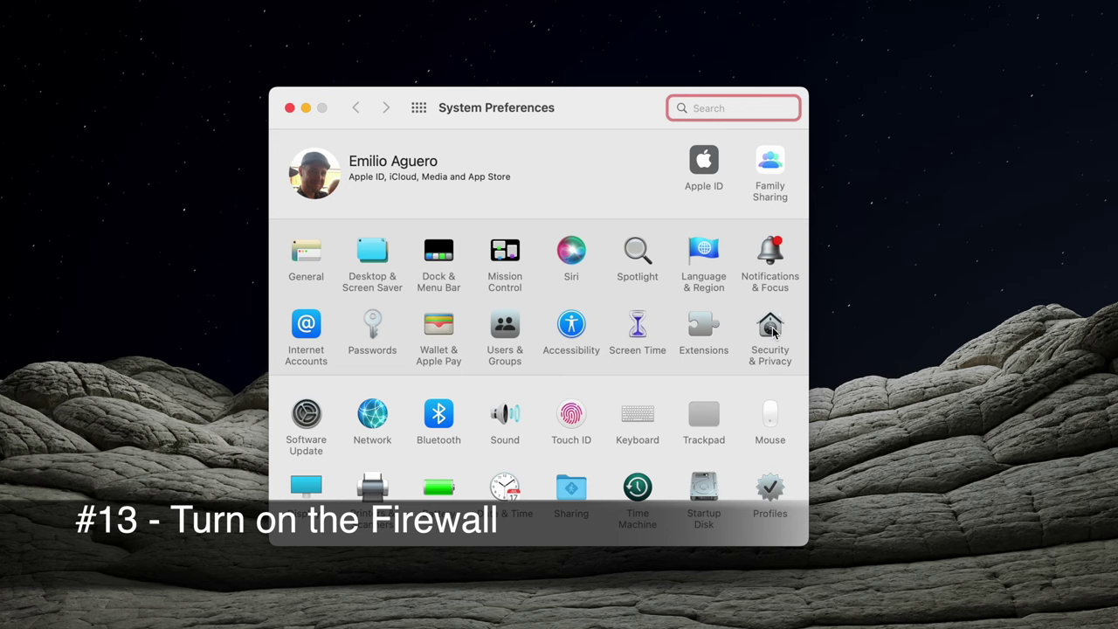
pyautogui.click(620, 284)
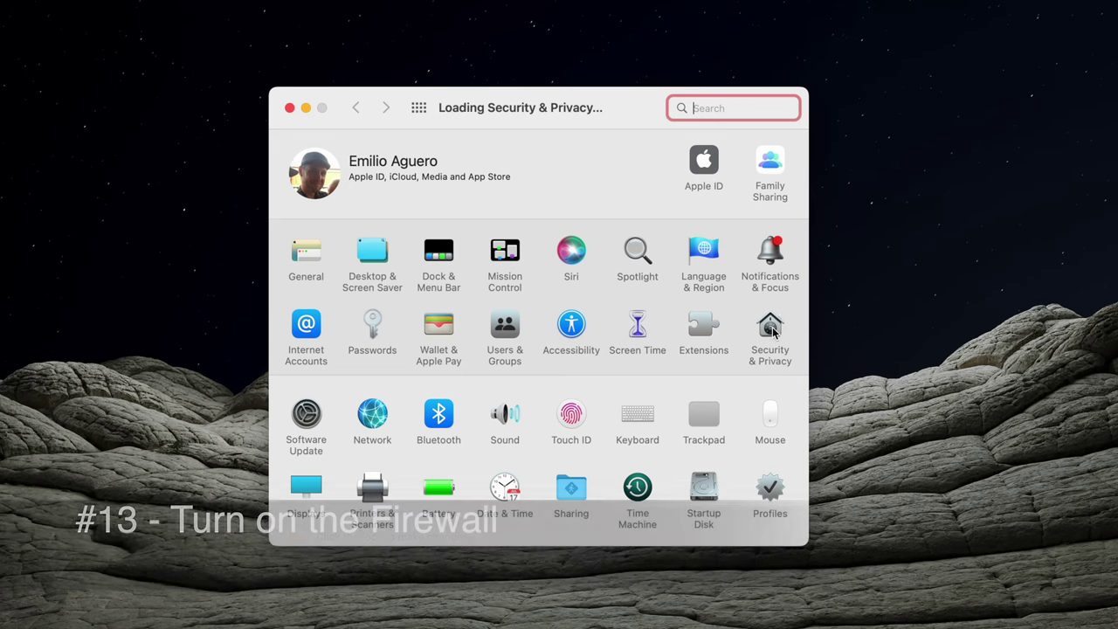
pyautogui.click(570, 157)
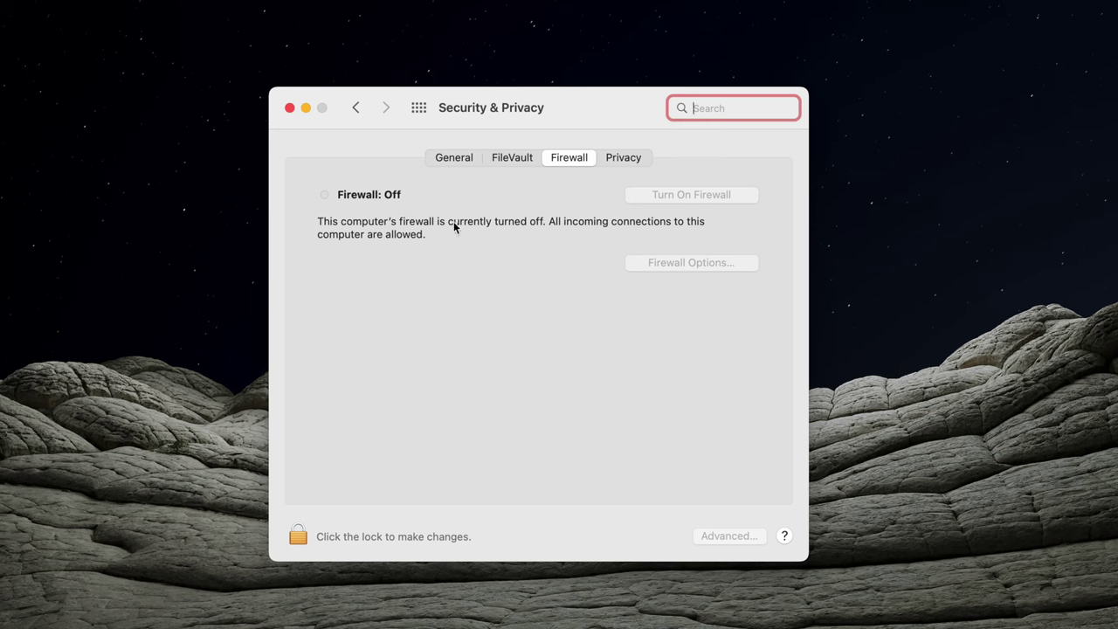
pyautogui.click(297, 537)
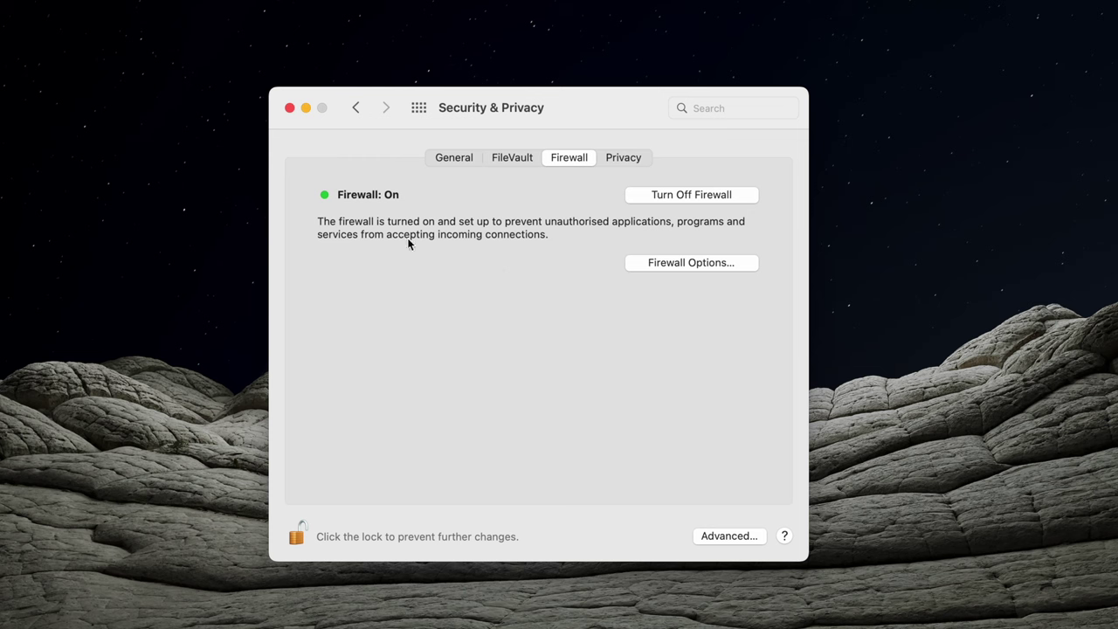
pyautogui.click(696, 263)
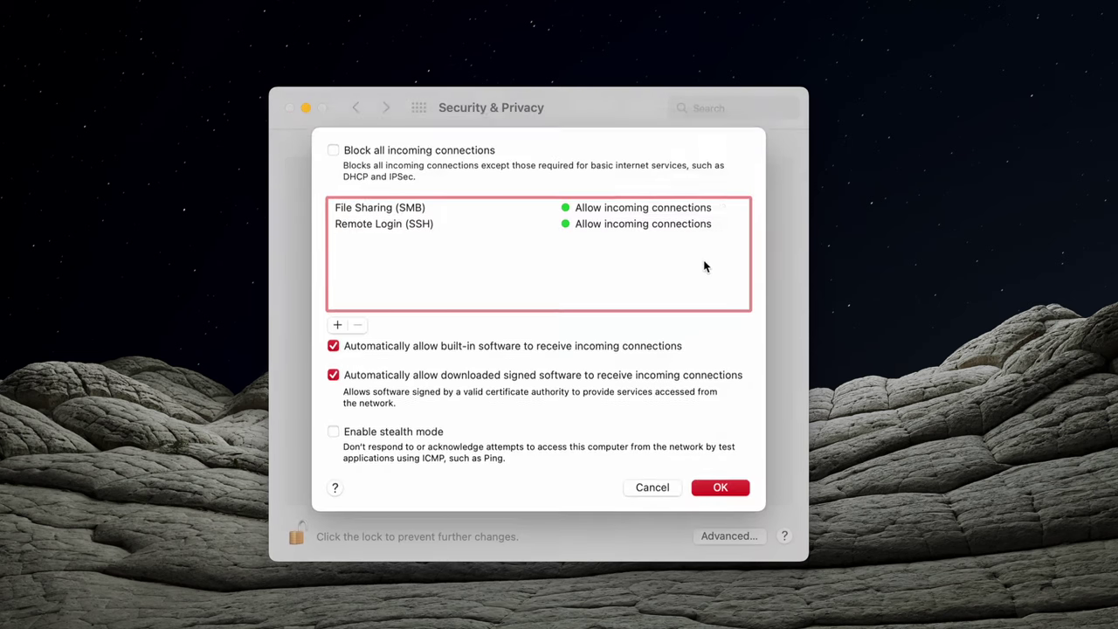
pyautogui.click(651, 493)
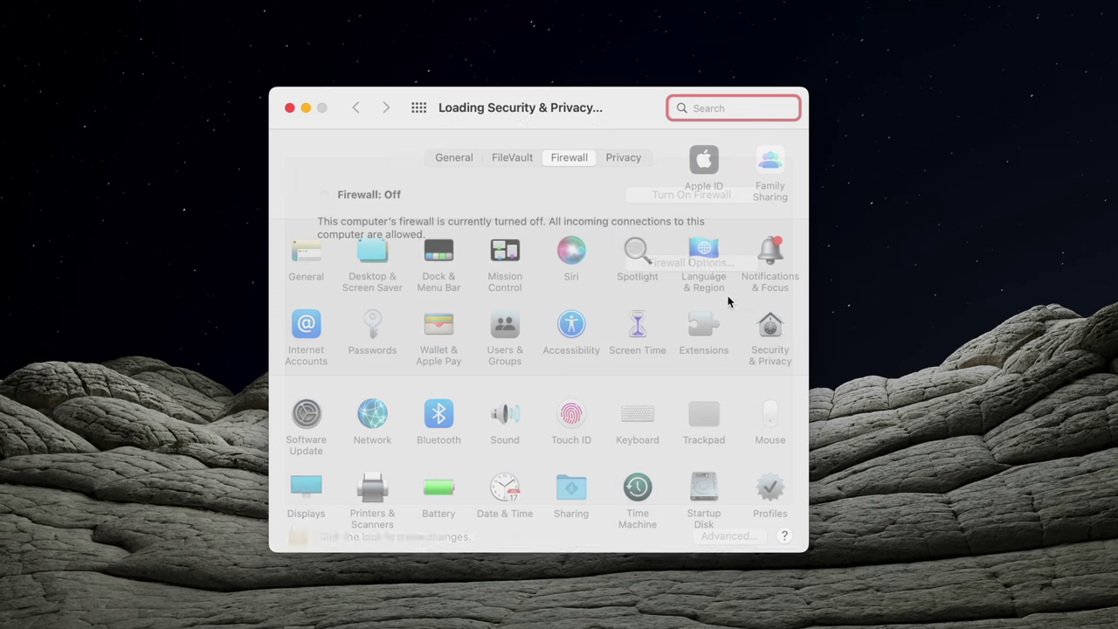
# - Review the Privacy permissions, examining Location Services and which apps may access the camera and microphone
pyautogui.click(628, 159)
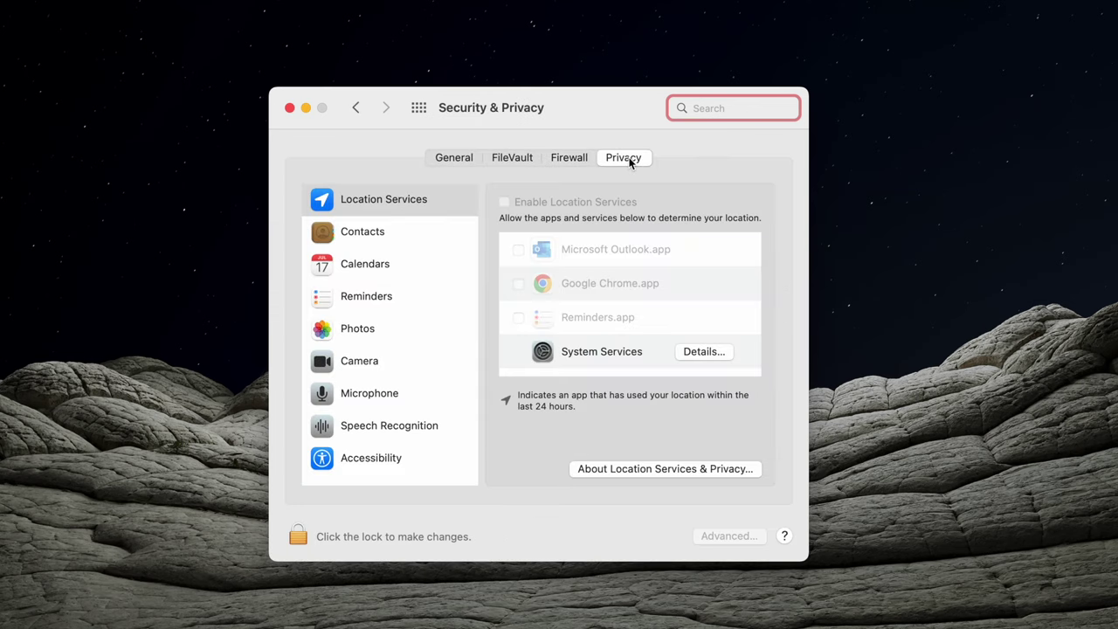
pyautogui.click(379, 139)
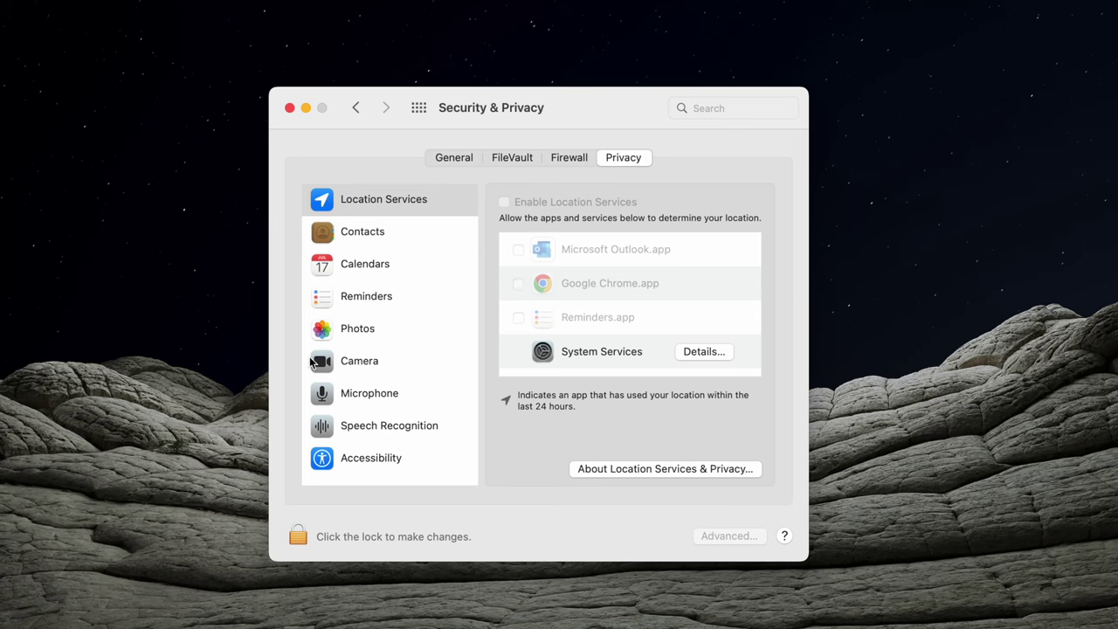
pyautogui.click(388, 371)
pyautogui.click(372, 394)
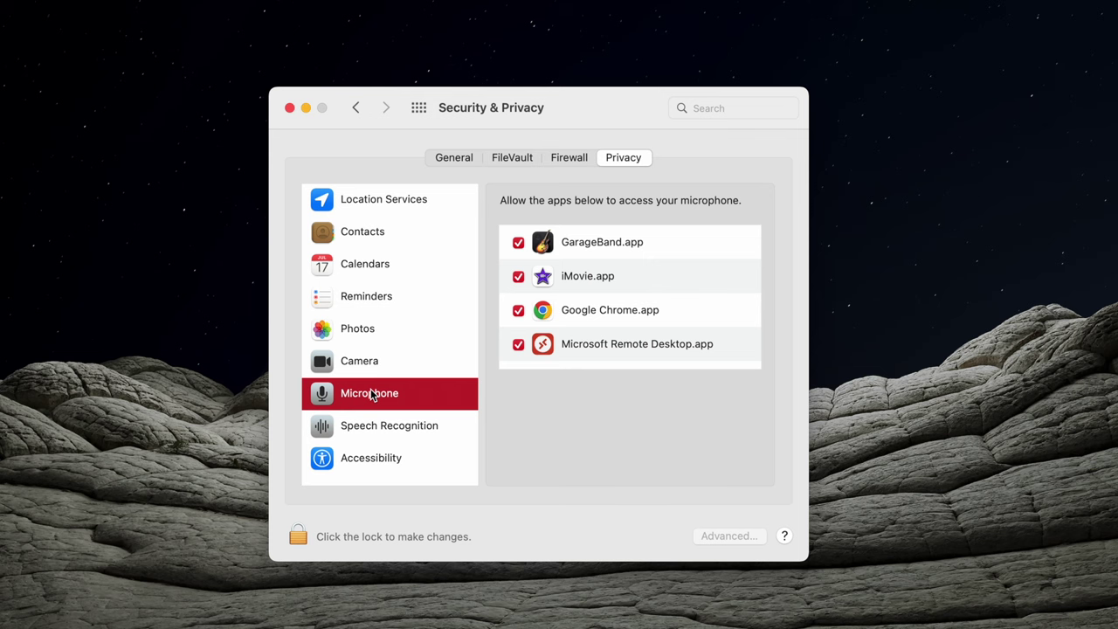
pyautogui.click(387, 365)
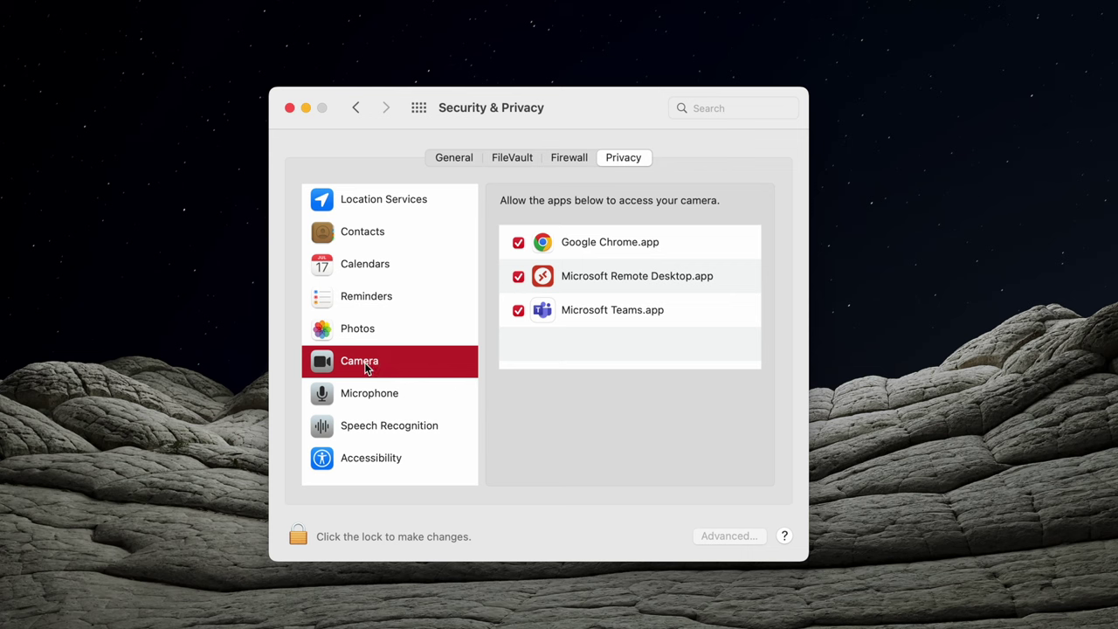
pyautogui.click(380, 395)
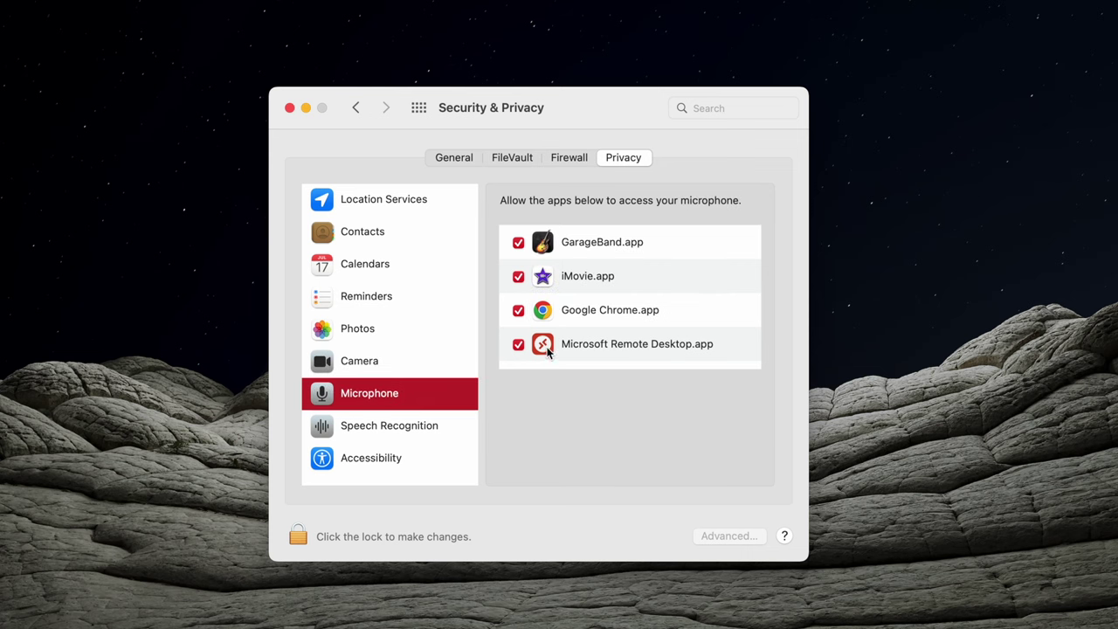
pyautogui.click(370, 360)
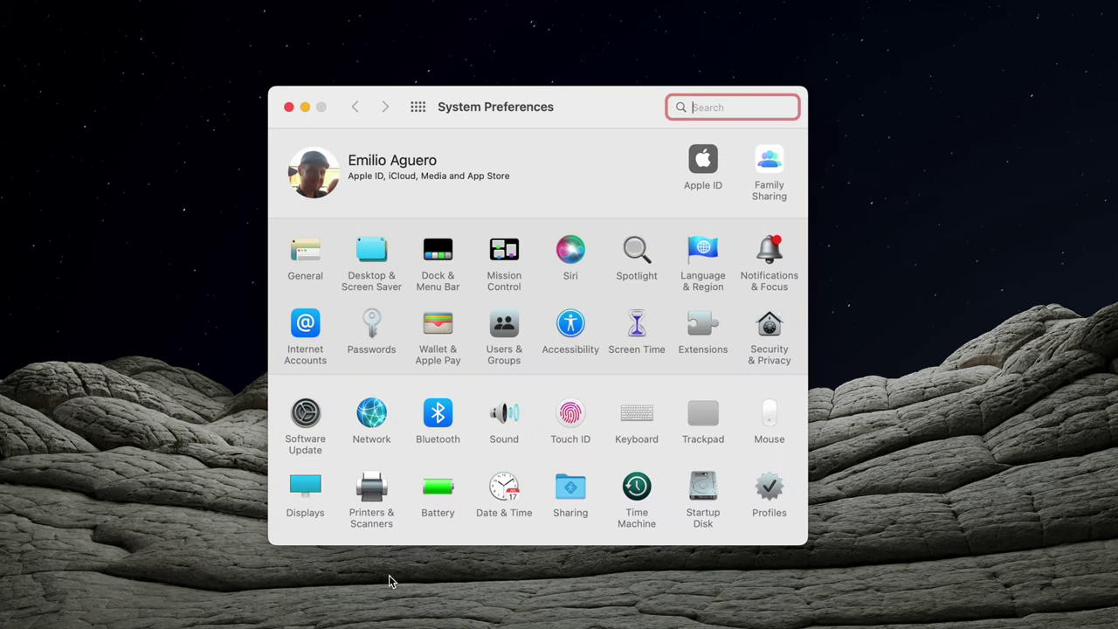
# - Check the password requirement after sleep in Security & Privacy and the start delay in the Screen Saver settings
pyautogui.click(772, 330)
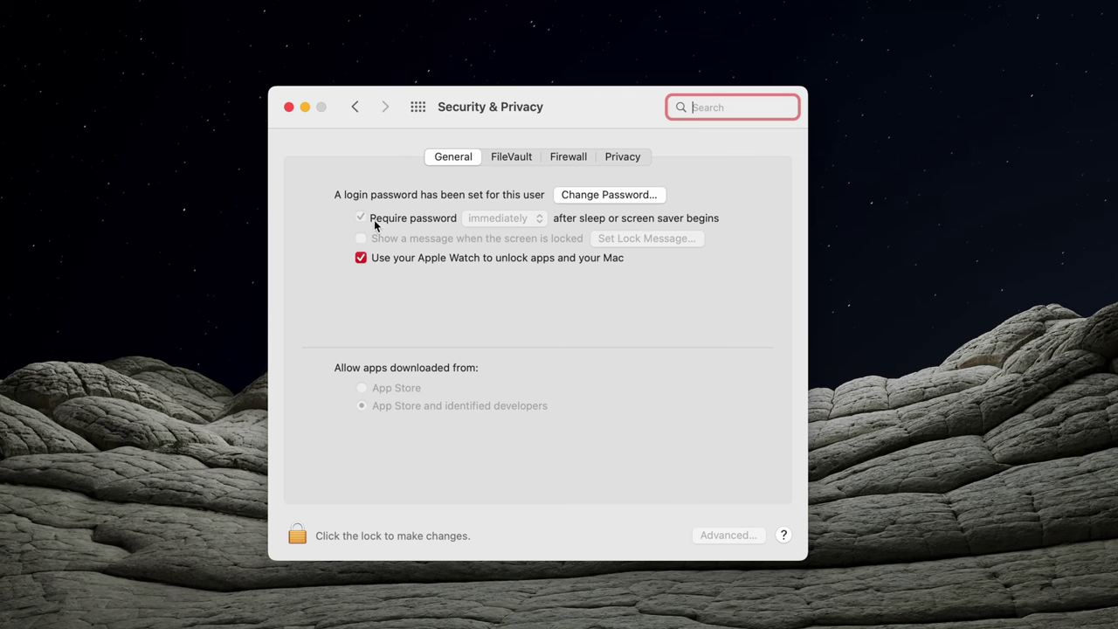
pyautogui.click(297, 536)
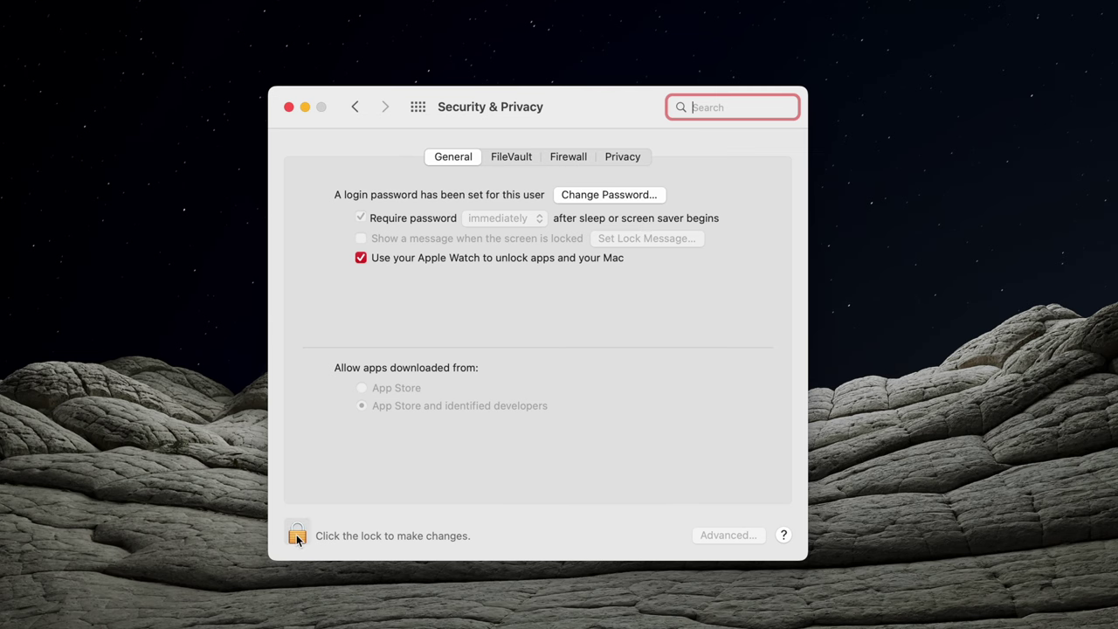
pyautogui.click(354, 109)
pyautogui.click(376, 250)
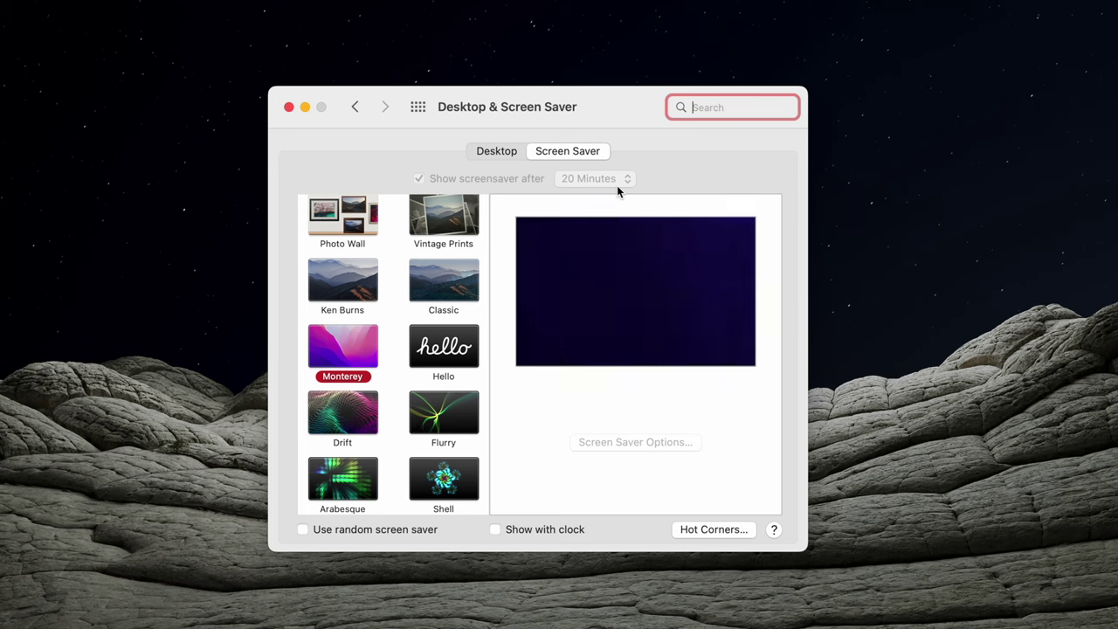
# - Return to the System Preferences overview and look at the system commands for sleeping the Mac and locking its screen
pyautogui.click(355, 107)
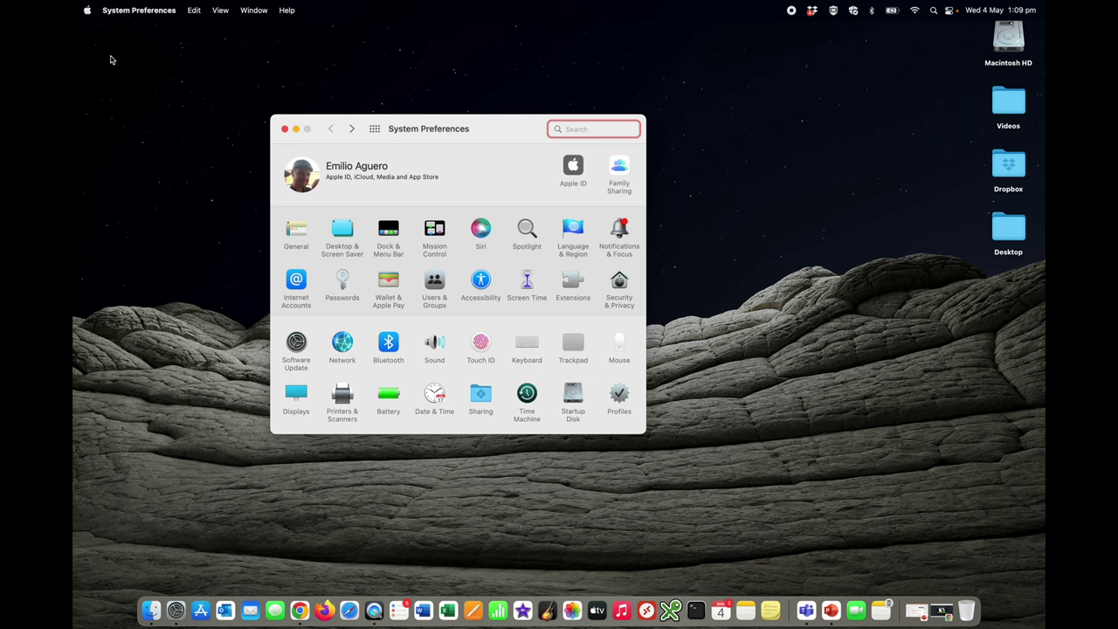
pyautogui.click(88, 9)
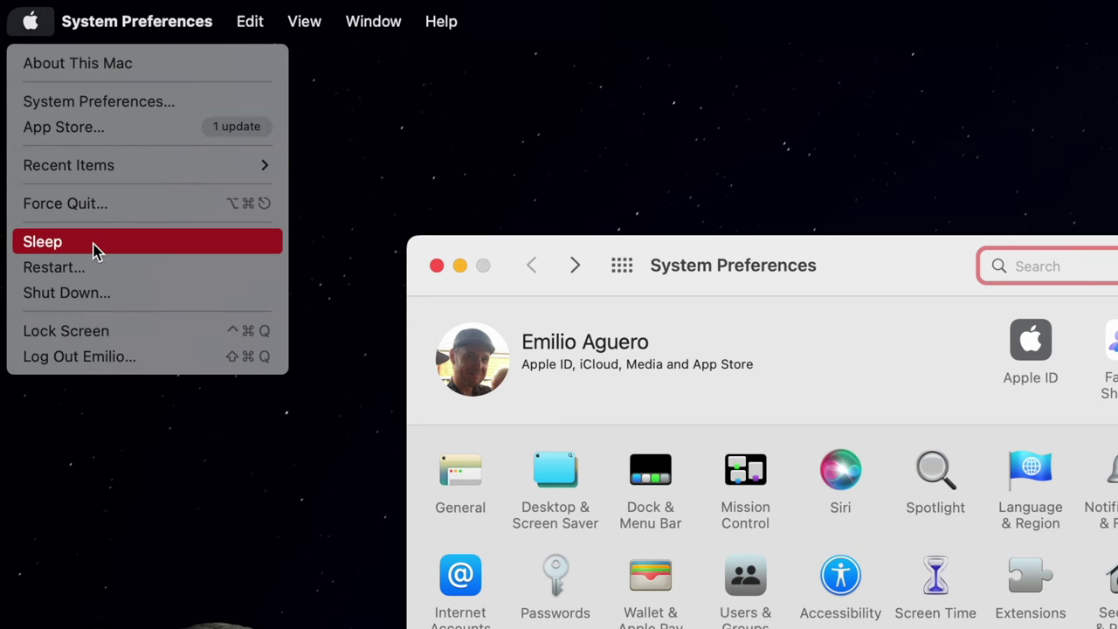
pyautogui.click(786, 256)
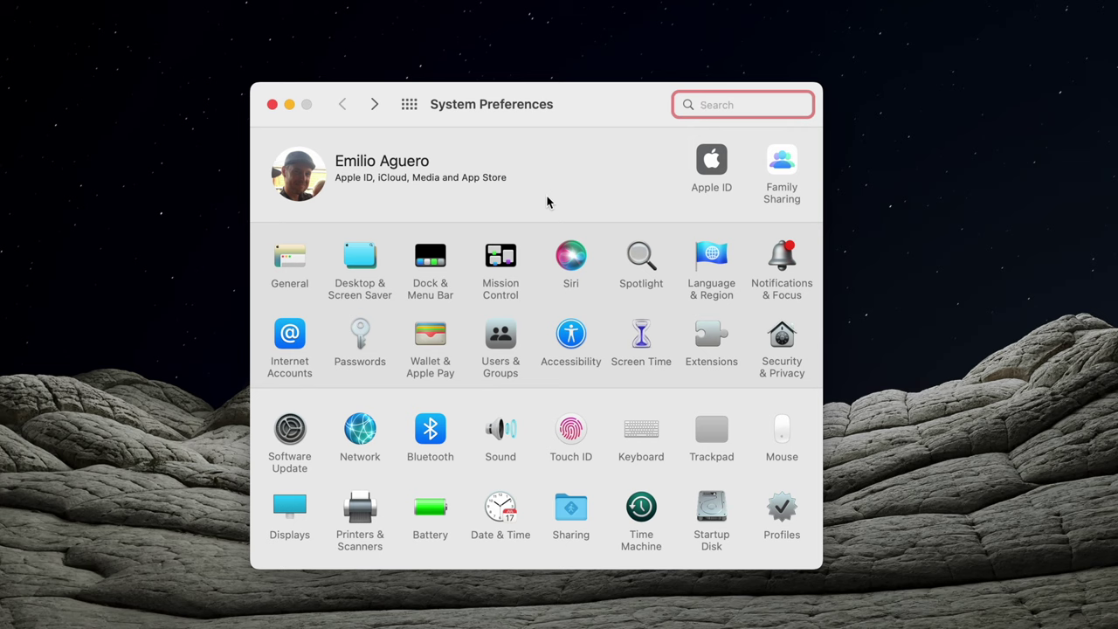
# - Open the Hot Corners settings in Mission Control and review the actions assigned to the screen corners
pyautogui.click(503, 262)
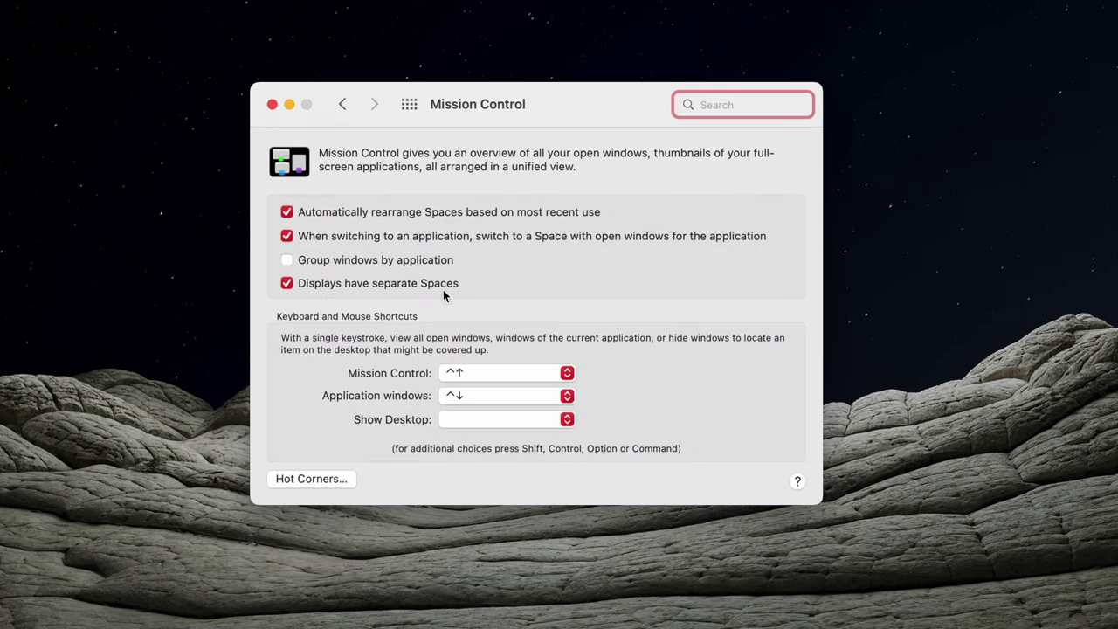
pyautogui.click(315, 481)
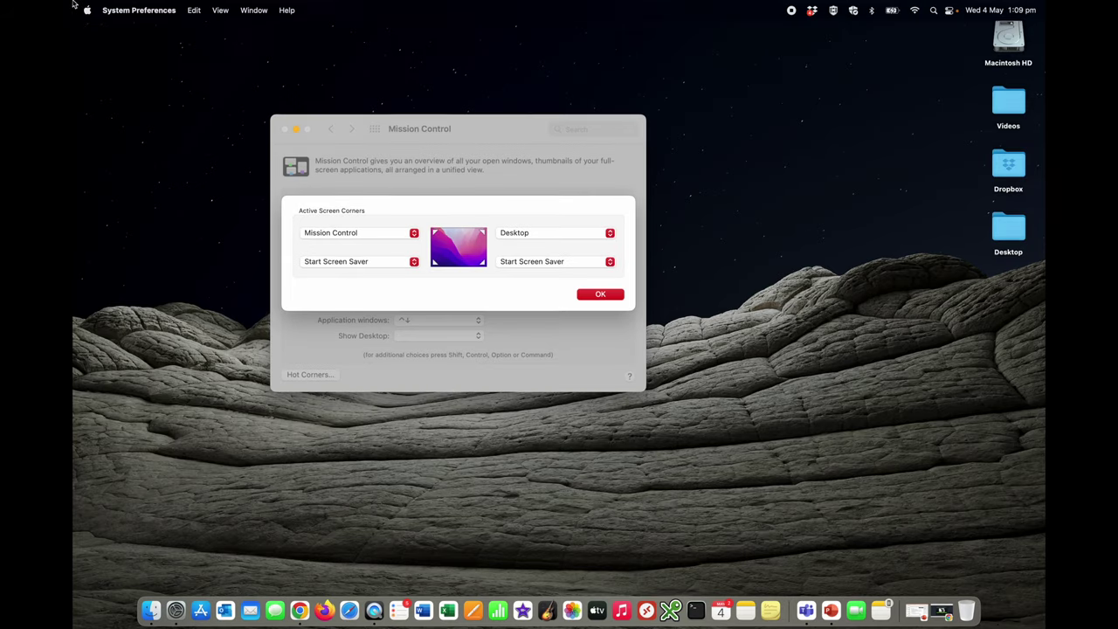
pyautogui.moveTo(74, 4)
pyautogui.moveTo(1044, 1)
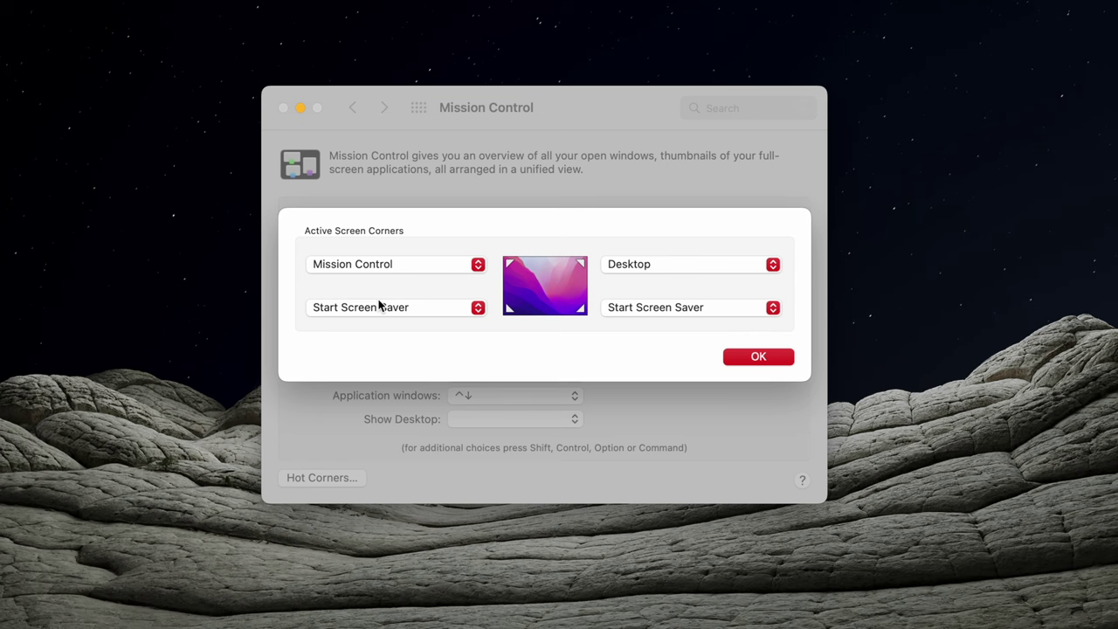
# - View the actions available for the bottom-left hot corner, including Lock Screen, without changing it, and try the top-left hot corner
pyautogui.click(391, 310)
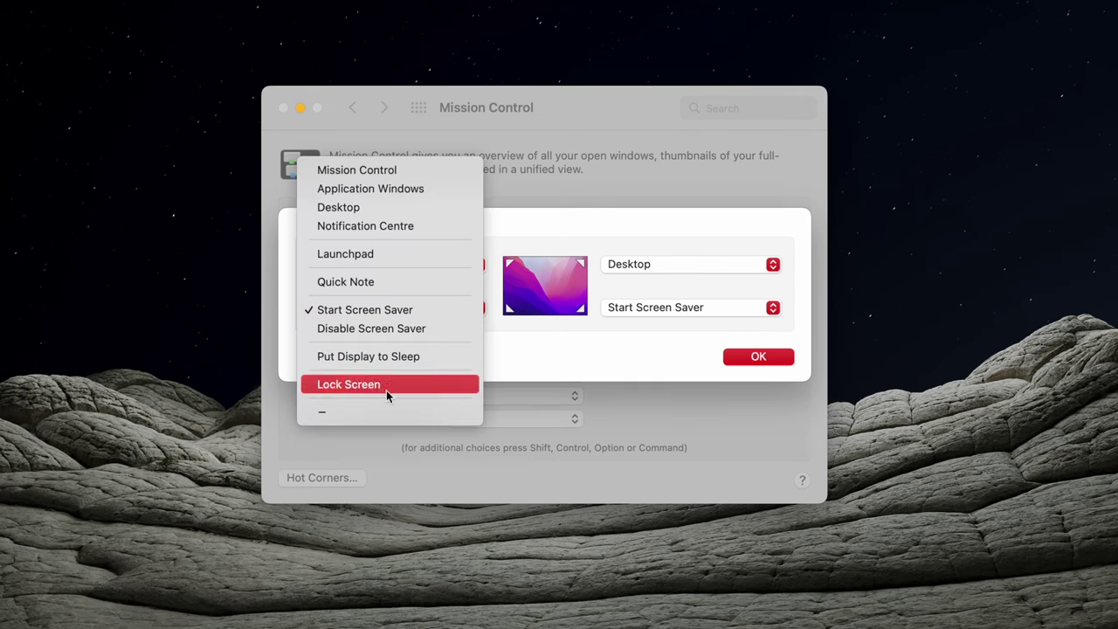
pyautogui.click(511, 366)
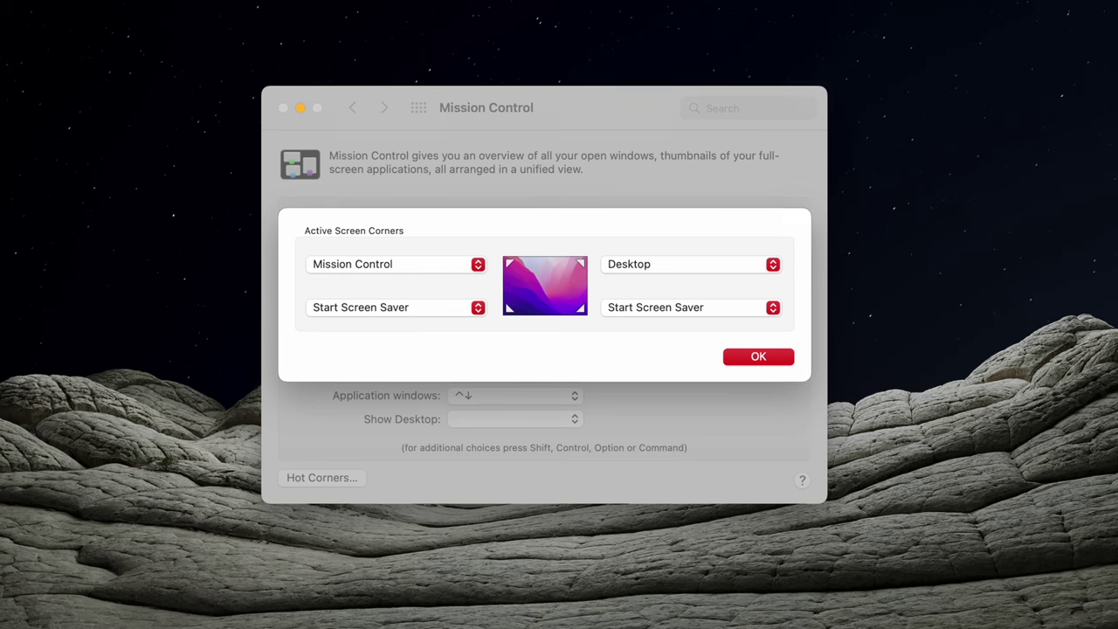
pyautogui.moveTo(1, 1)
pyautogui.click(406, 183)
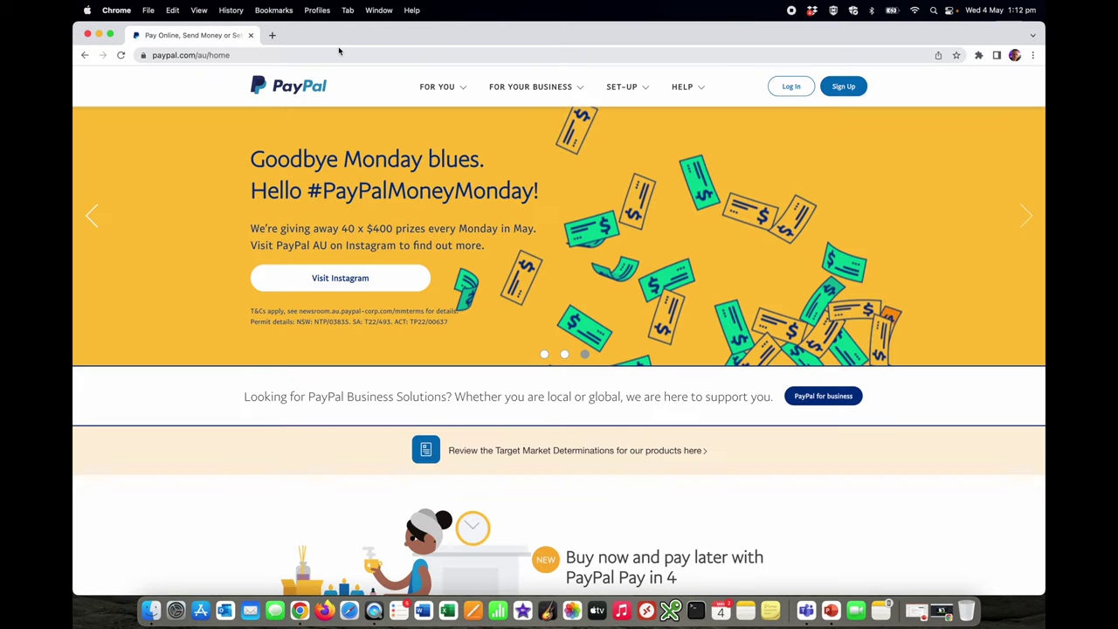
# - Look at the business links on the PayPal site in Chrome and open its login page
pyautogui.moveTo(530, 87)
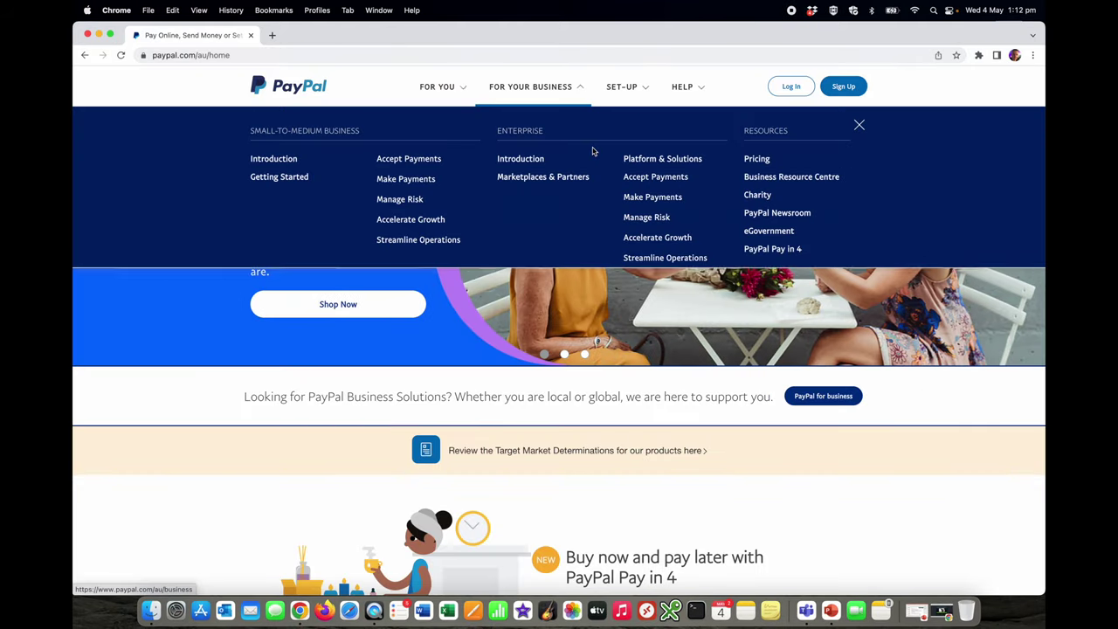
pyautogui.click(795, 87)
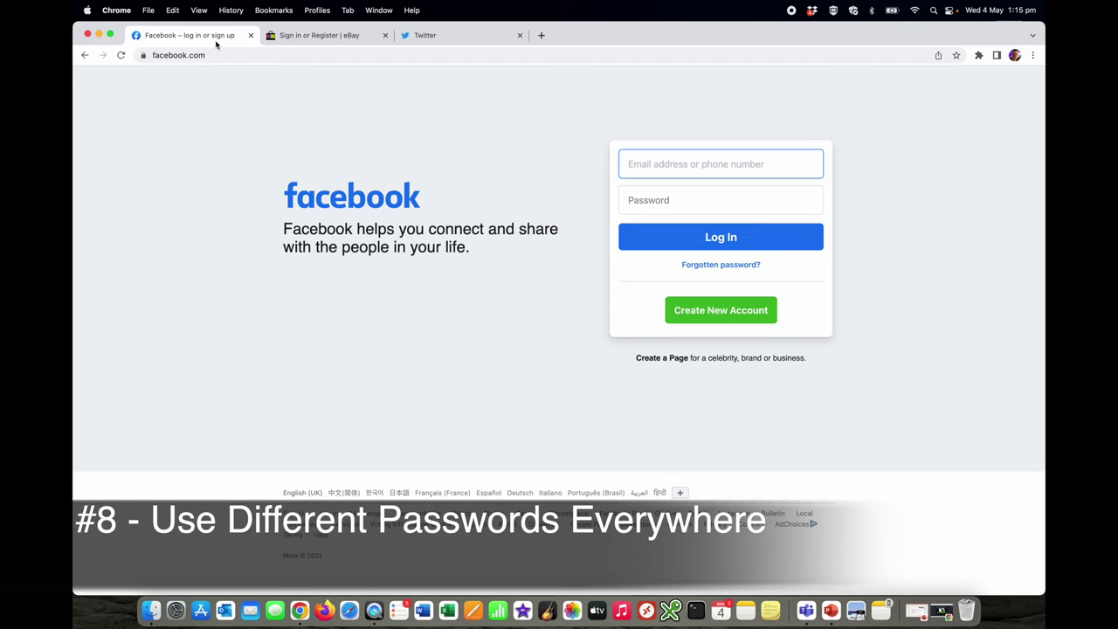
# - View the eBay and Twitter login pages and look through the LastPass password manager site
pyautogui.click(303, 36)
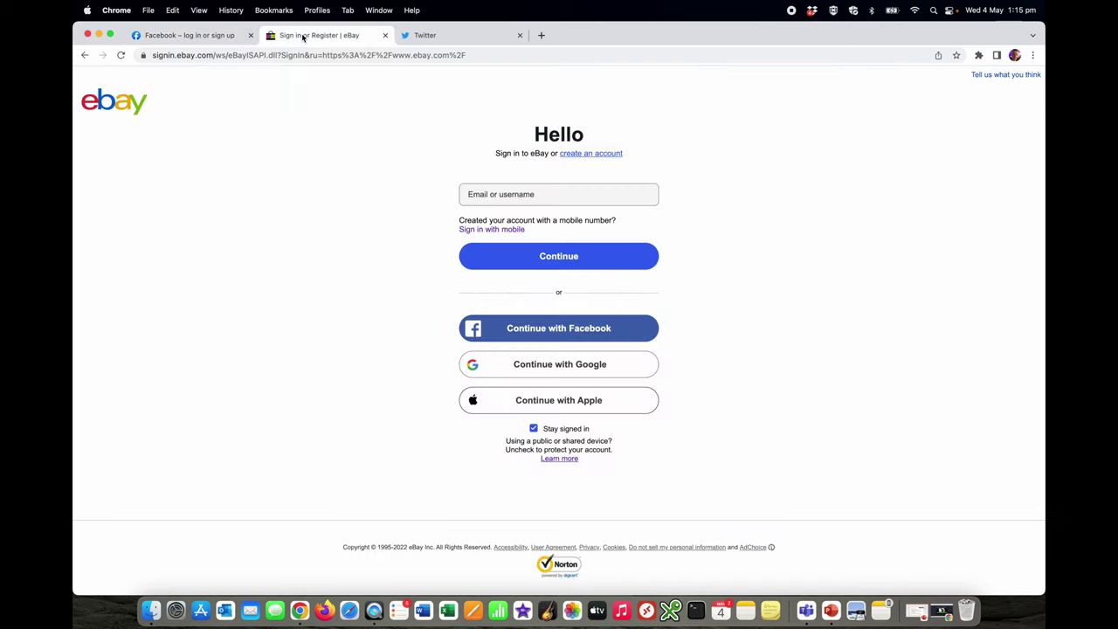
pyautogui.click(428, 35)
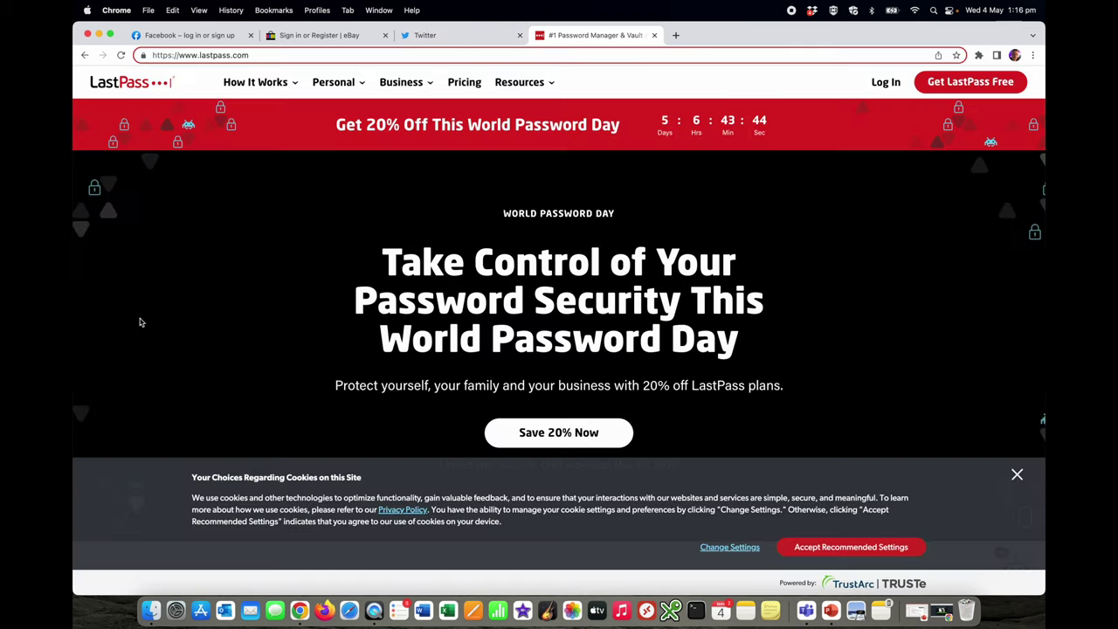
pyautogui.scroll(-5, 140, 322)
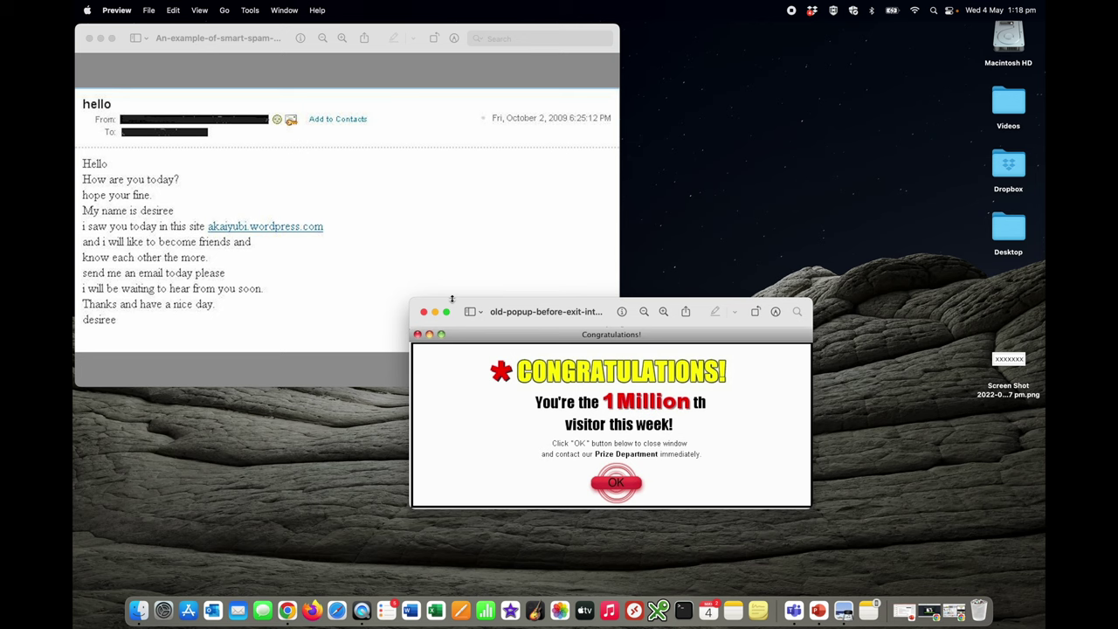
# - Look at the example spam email and the fake Congratulations prize pop-up in Preview
pyautogui.click(354, 265)
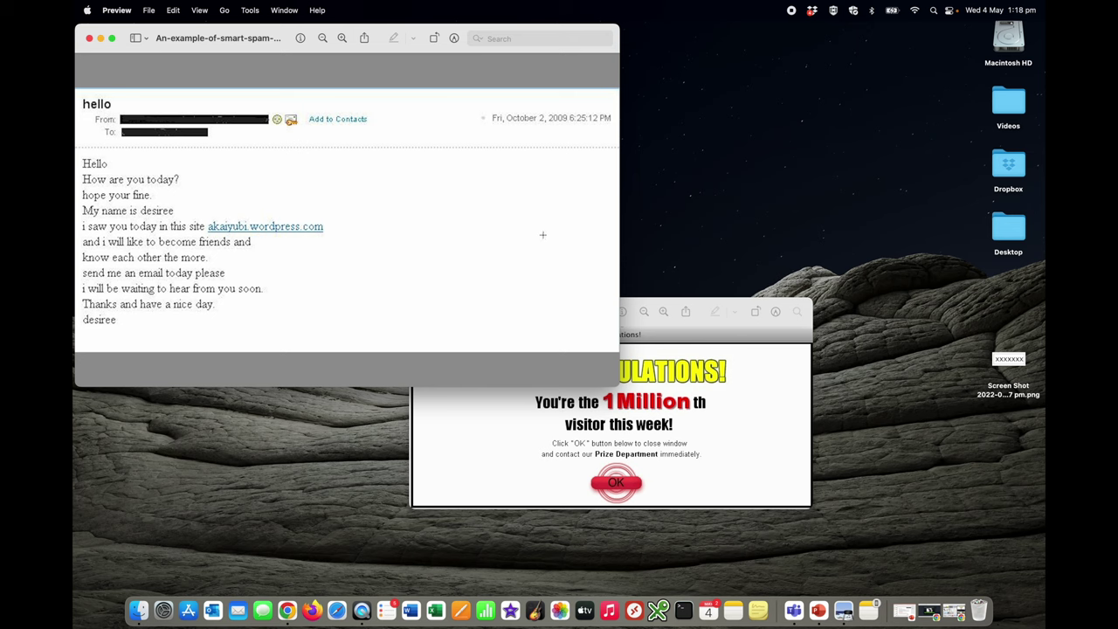
pyautogui.click(740, 407)
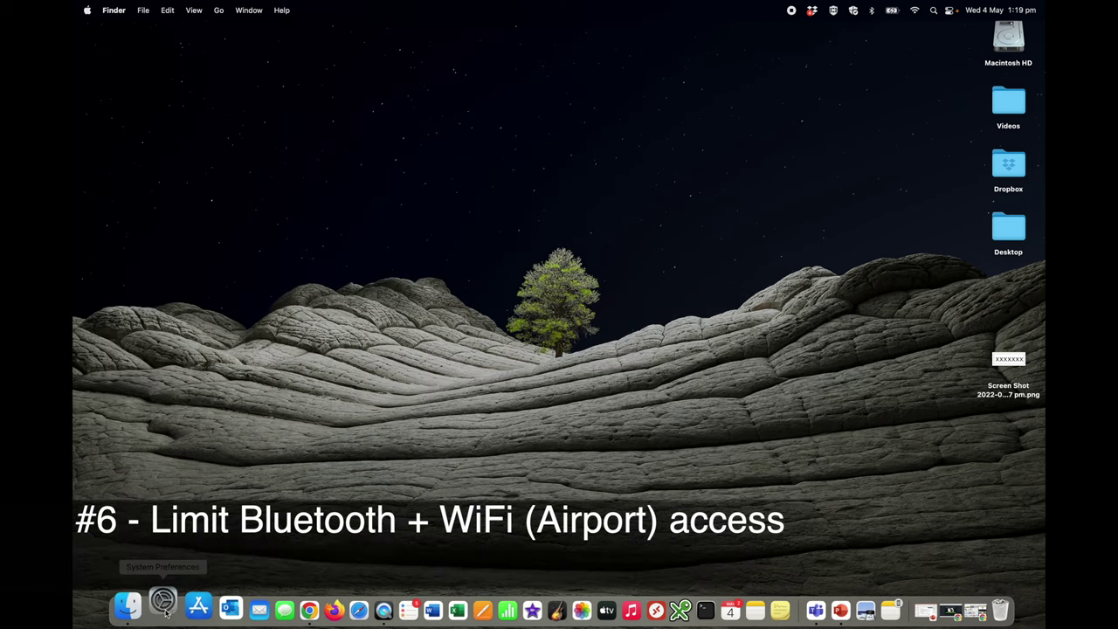
# - Review the Bluetooth settings and device list, close System Preferences, and try the Wi-Fi on/off switch
pyautogui.click(164, 609)
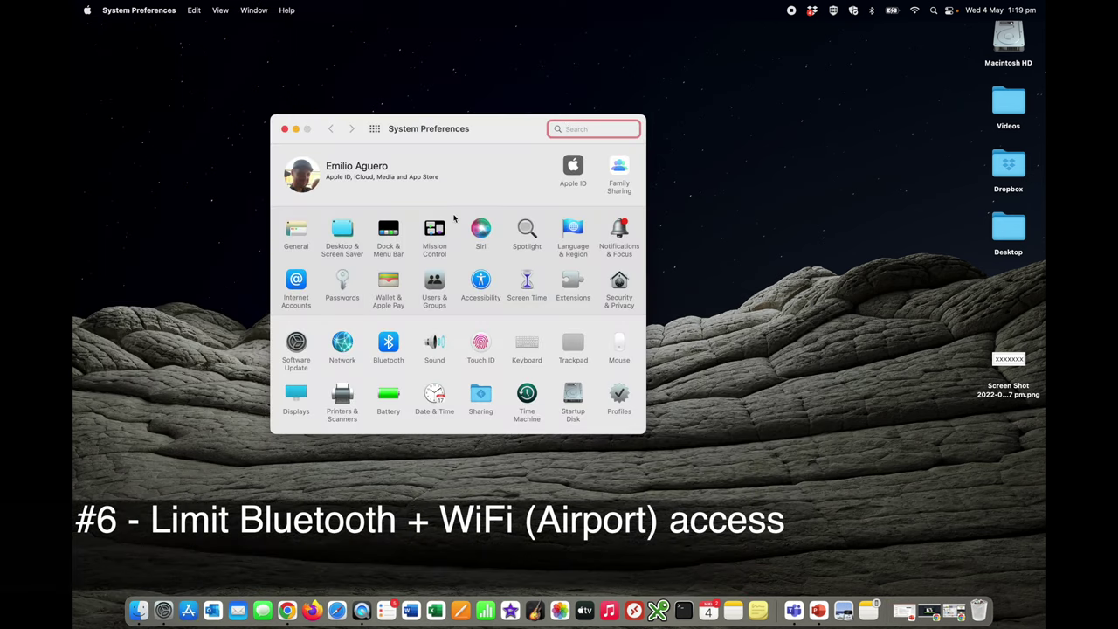
pyautogui.click(390, 342)
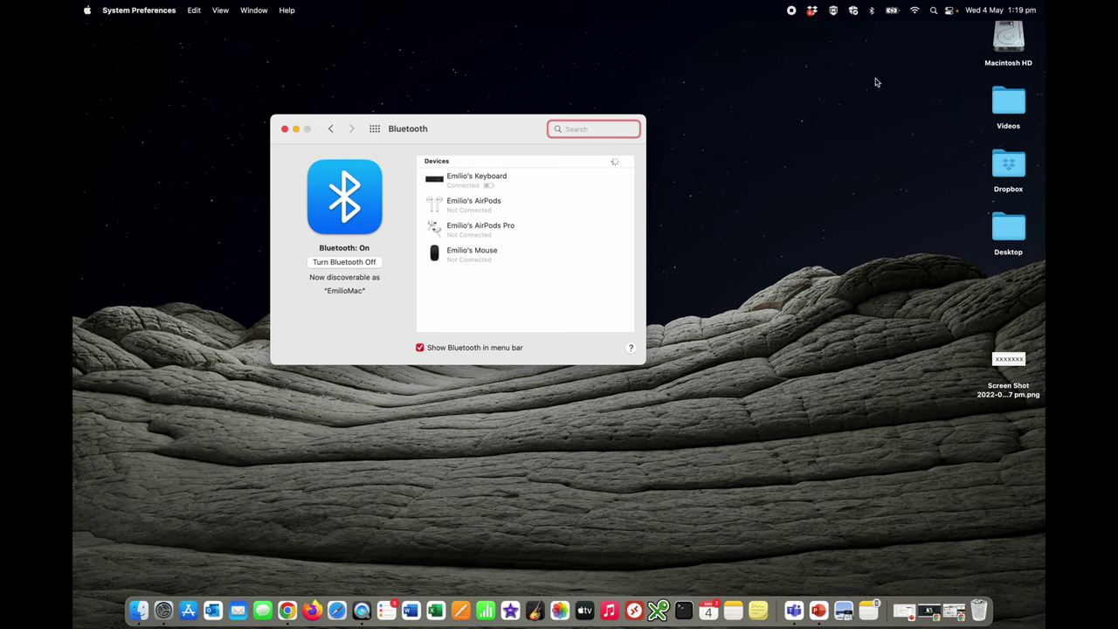
pyautogui.press('cmd+q')
pyautogui.click(915, 12)
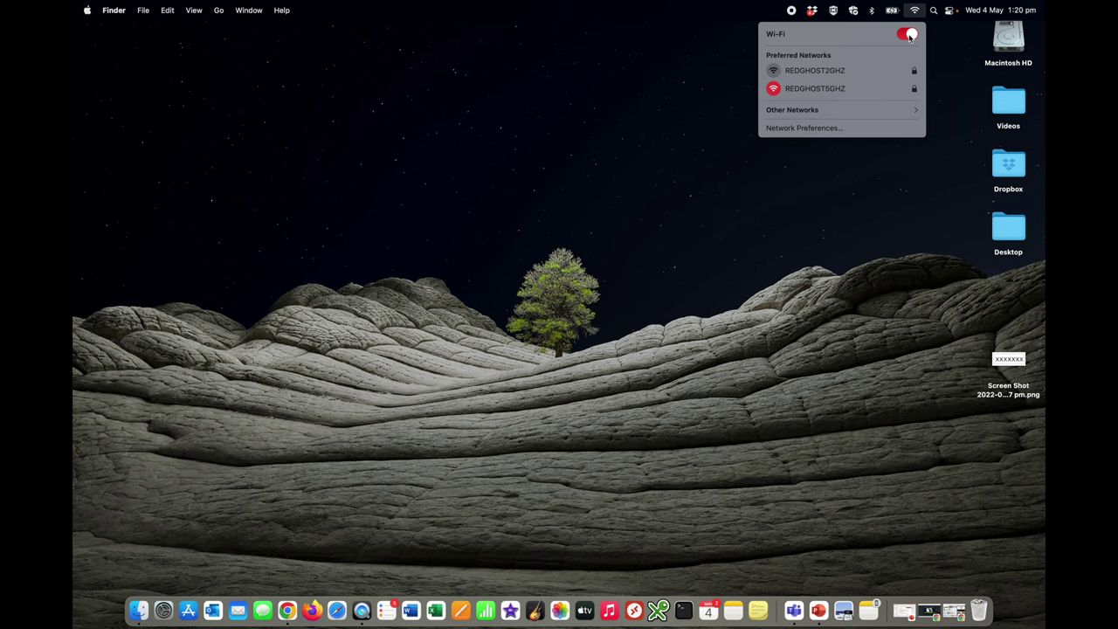
pyautogui.click(908, 35)
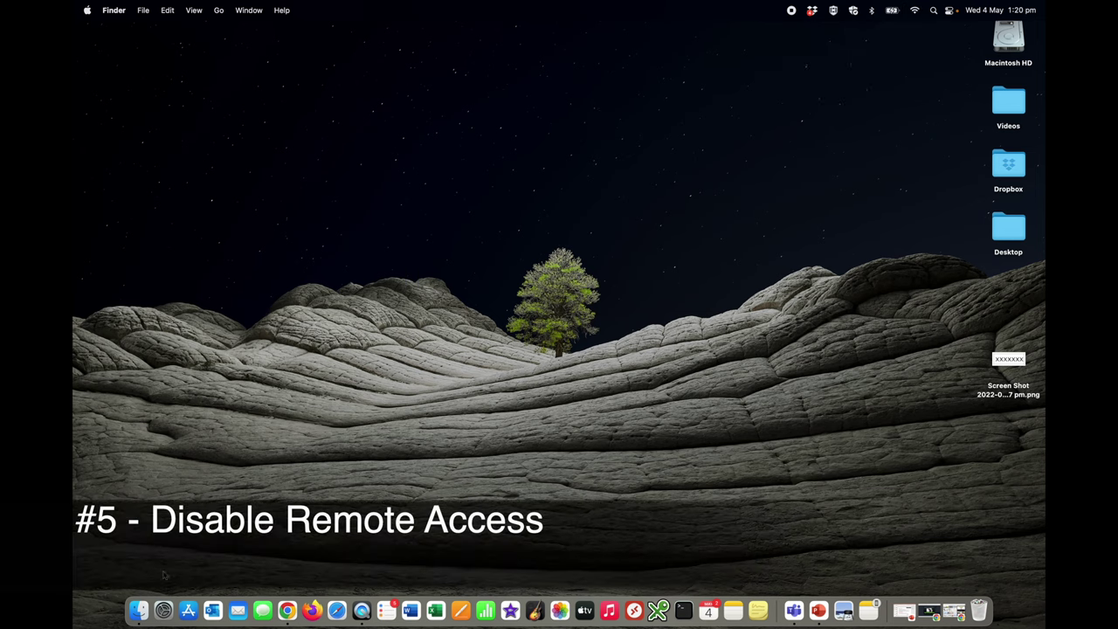
# - In the Sharing settings, turn off Remote Management, Remote Login, File Sharing and AirPlay Receiver
pyautogui.click(162, 610)
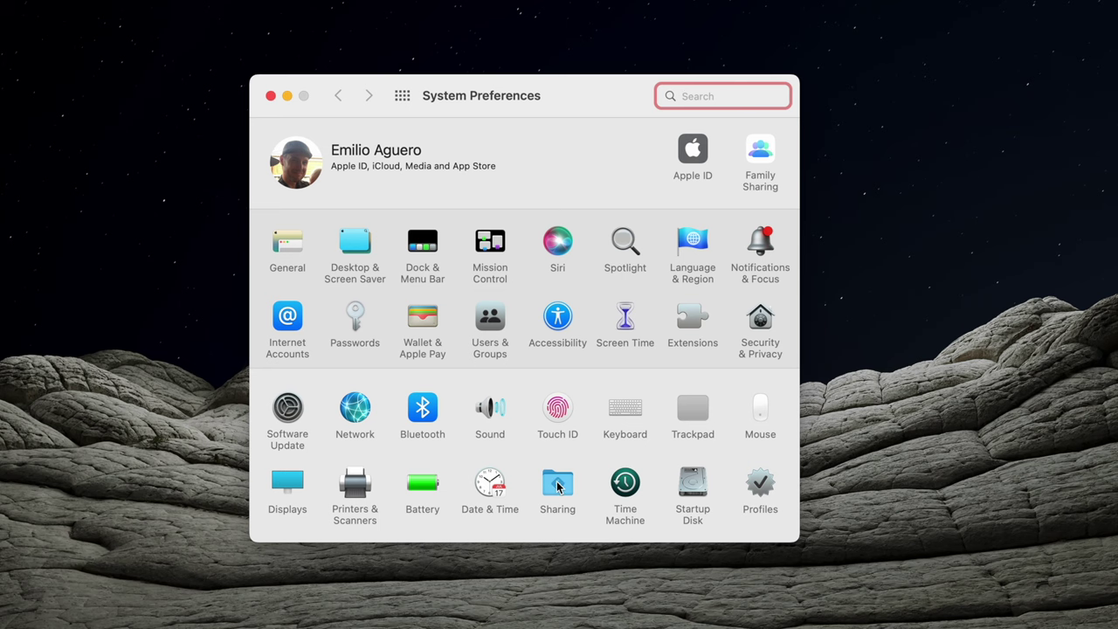
pyautogui.click(557, 485)
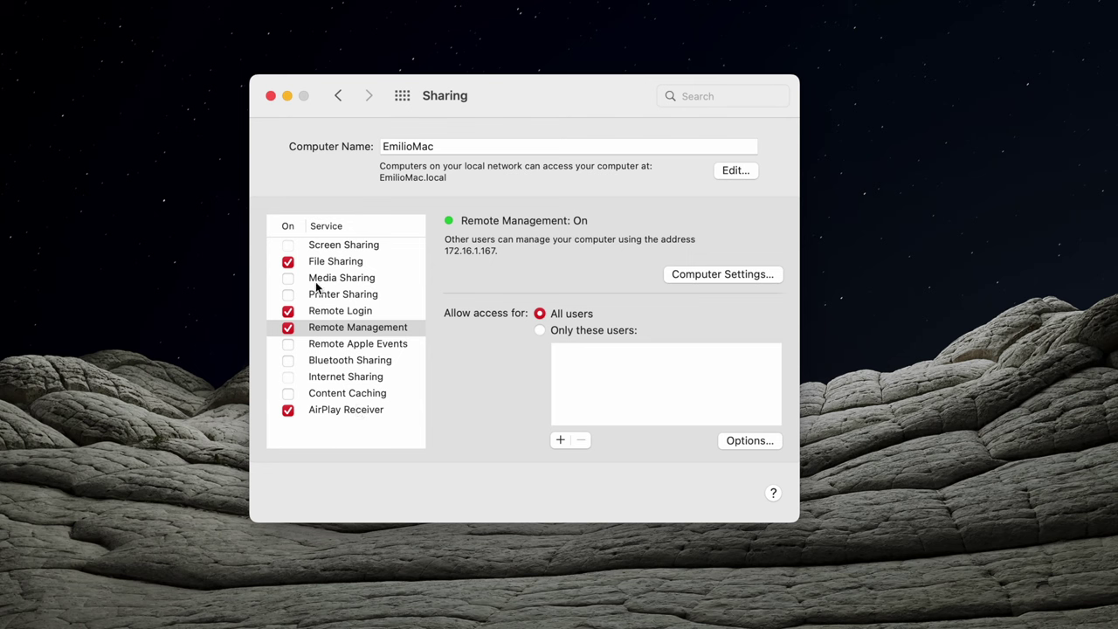
pyautogui.click(287, 327)
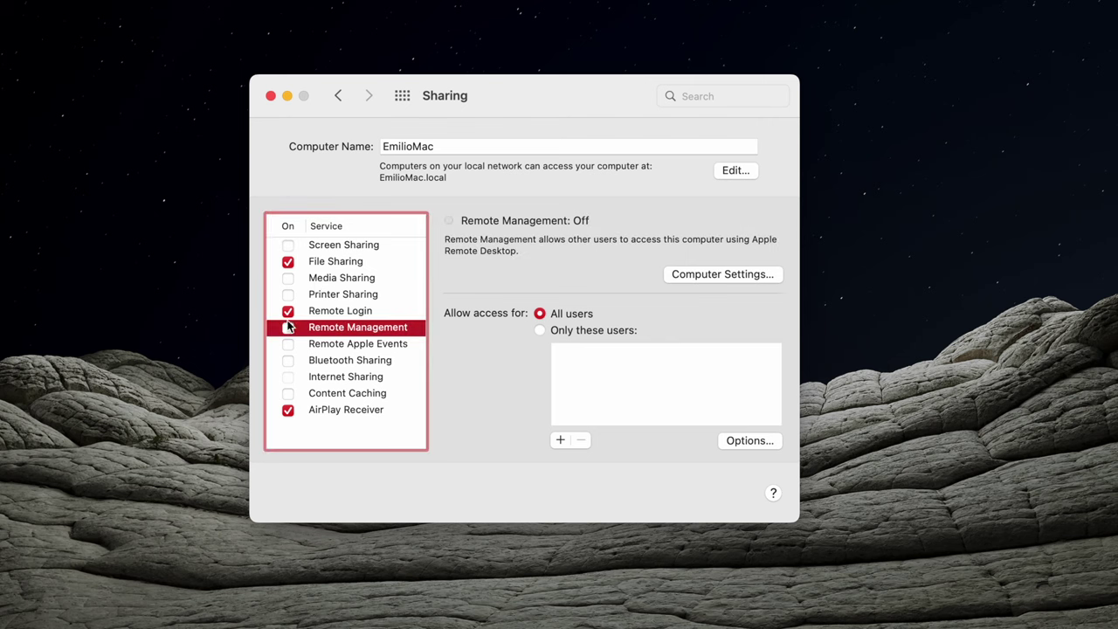
pyautogui.click(288, 311)
pyautogui.click(287, 262)
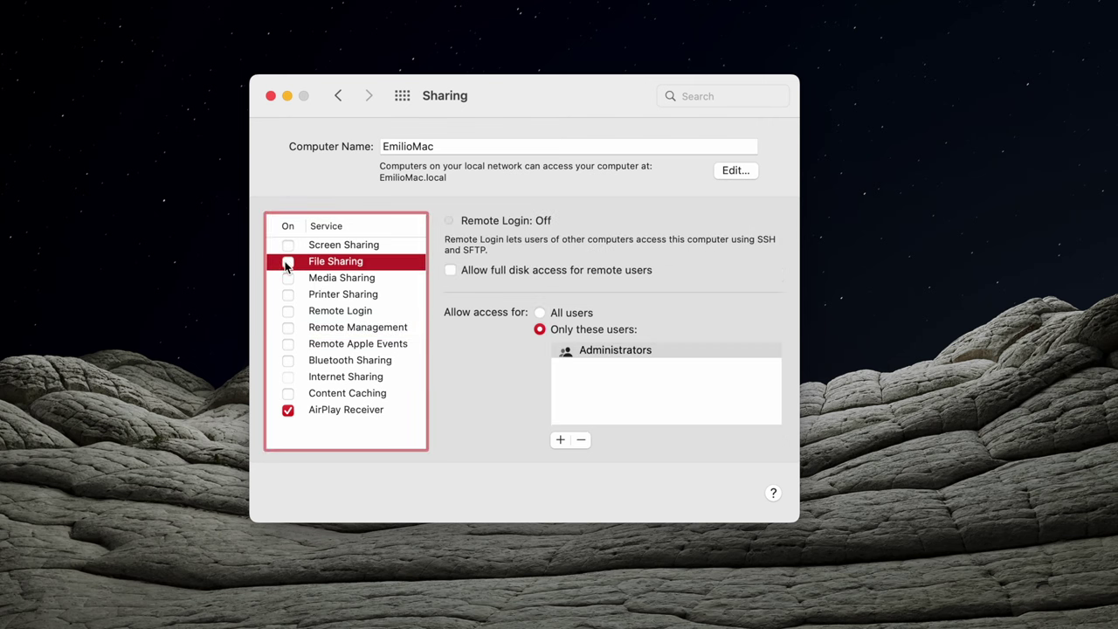
pyautogui.click(288, 410)
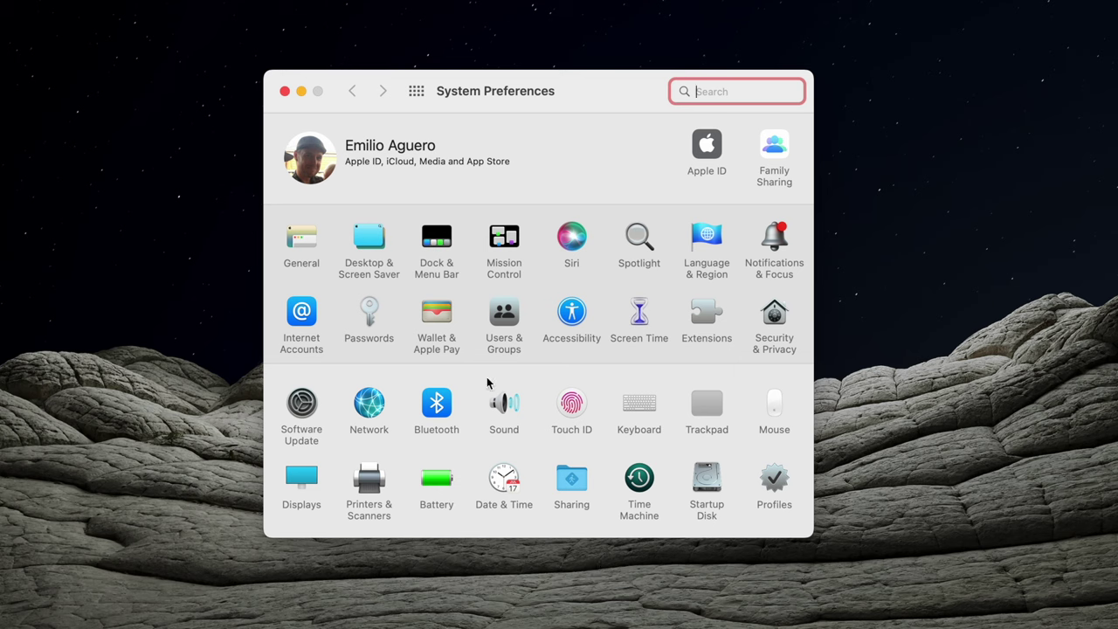
# - Unlock the Login Options in Users & Groups and set the login window to display as Name and password
pyautogui.click(503, 312)
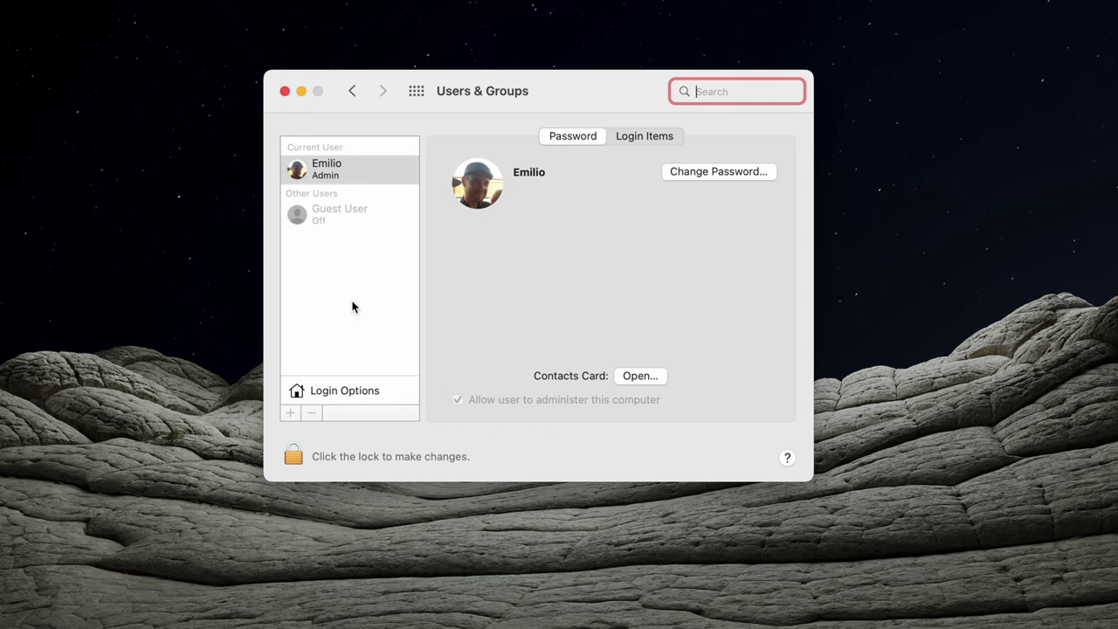
pyautogui.click(338, 393)
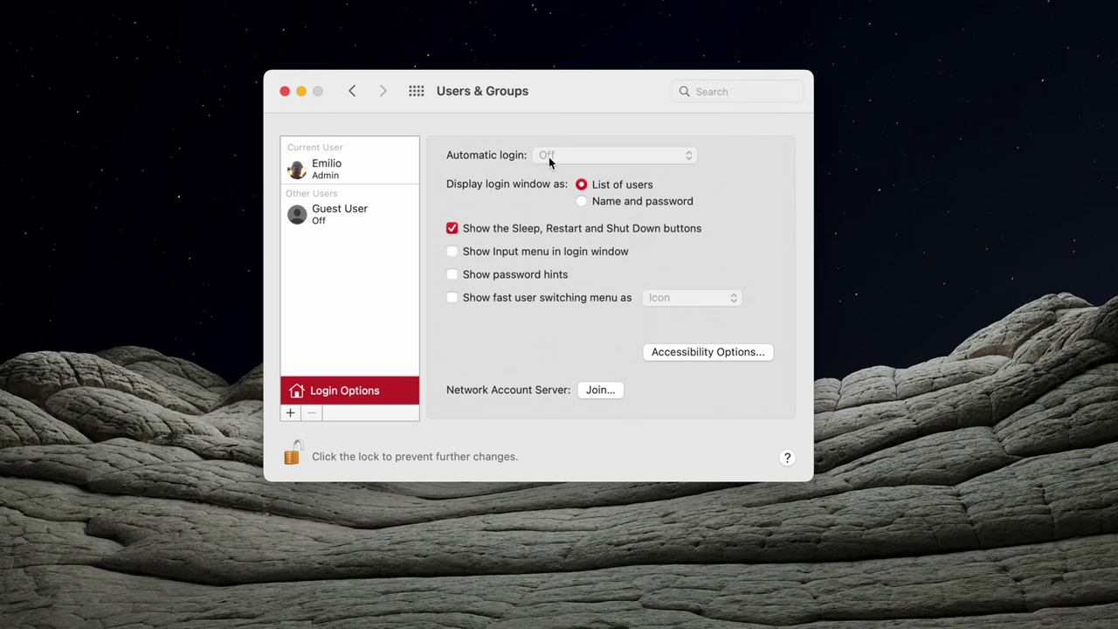
pyautogui.click(582, 202)
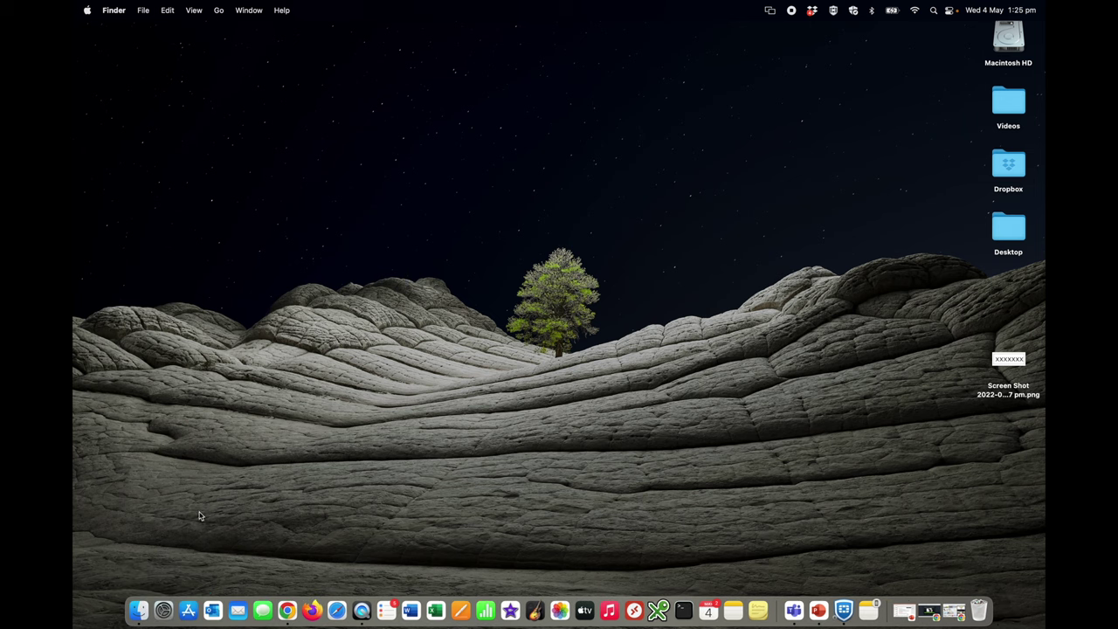
# - Check macOS Software Update and the available app updates in the App Store, and close both windows
pyautogui.click(162, 604)
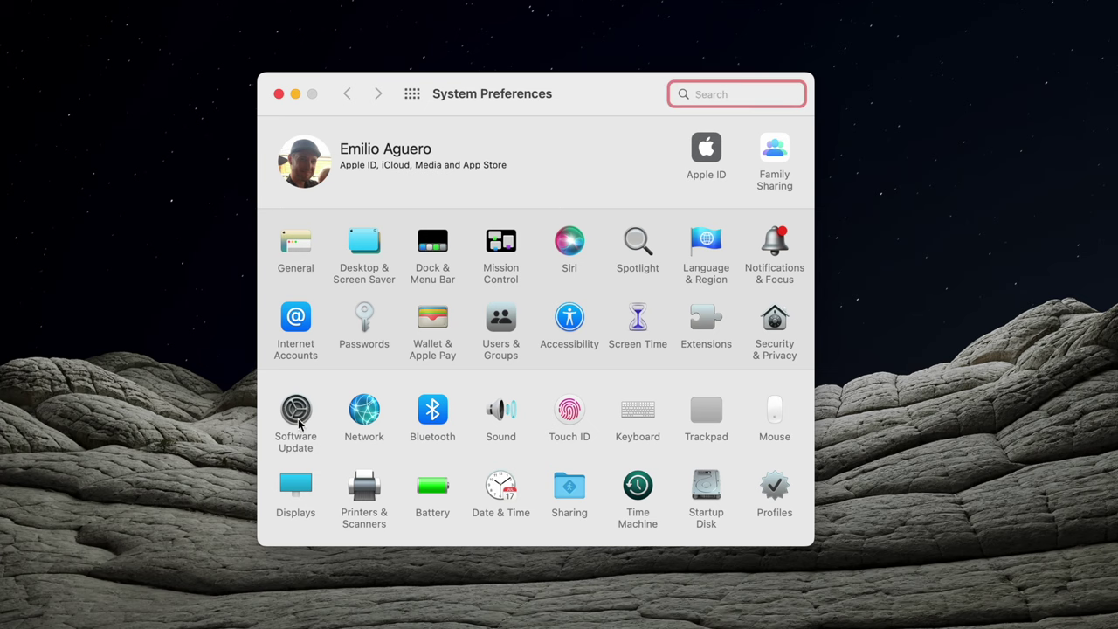
pyautogui.click(297, 410)
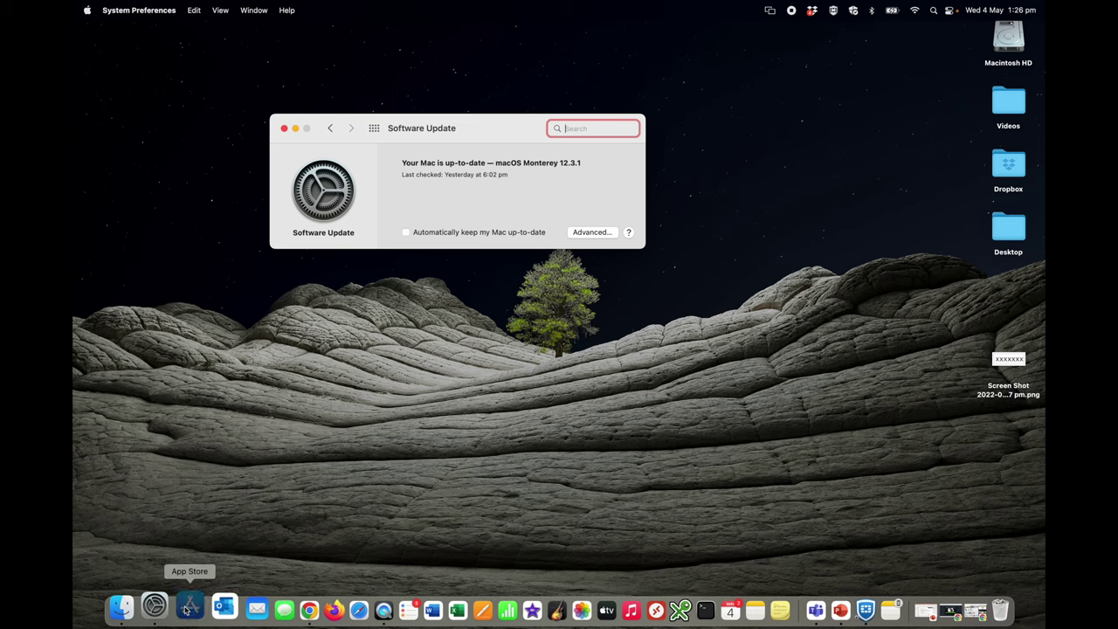
pyautogui.click(188, 609)
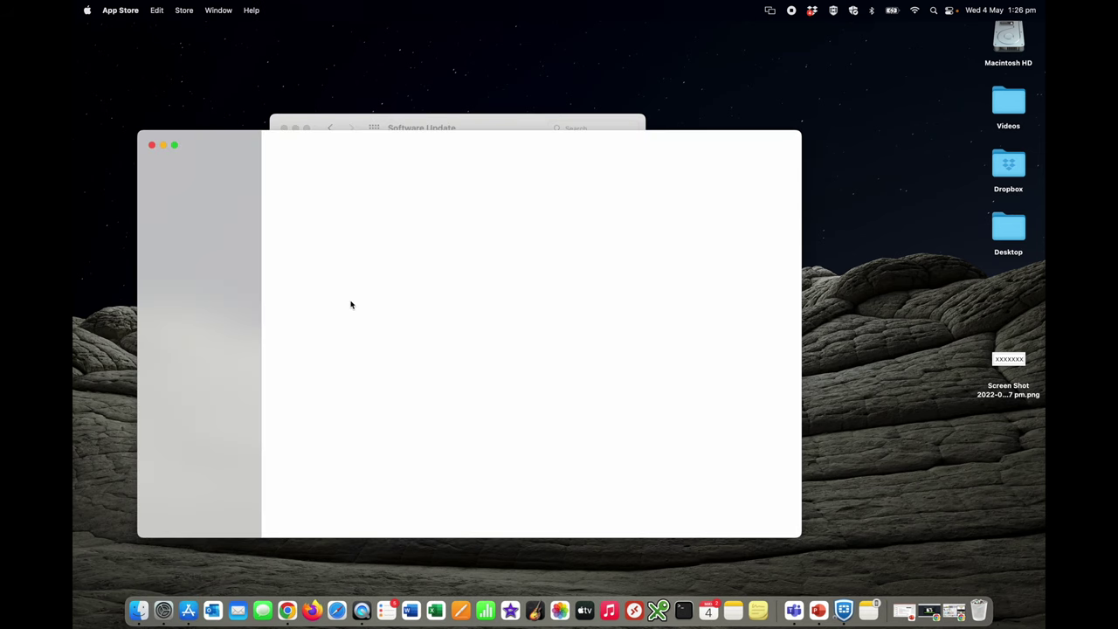
pyautogui.click(182, 342)
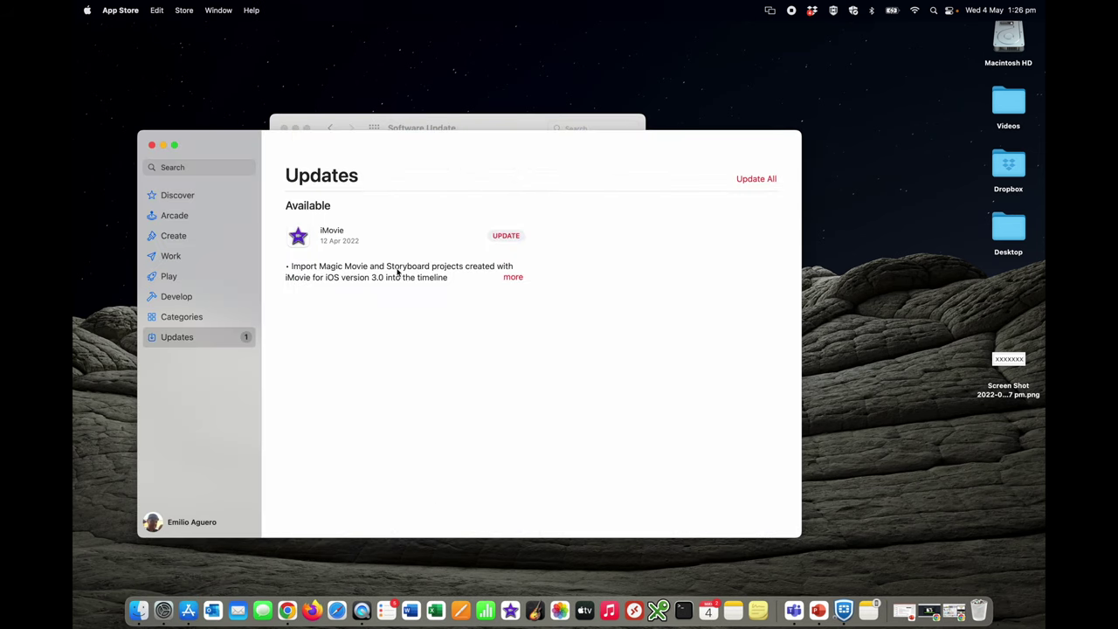
pyautogui.press('cmd+q')
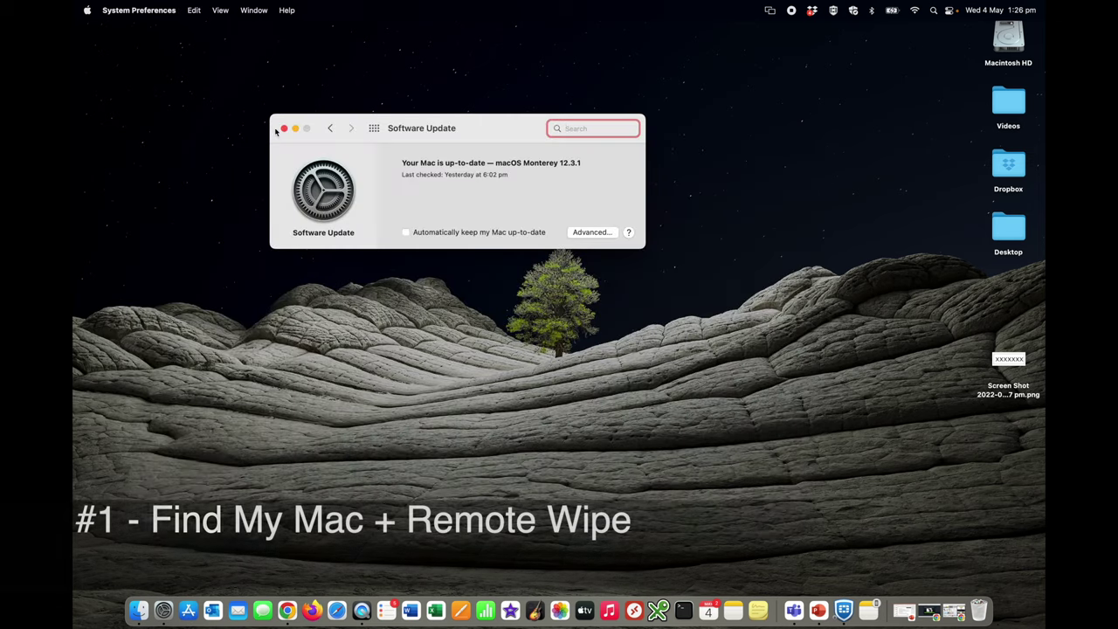
pyautogui.click(282, 127)
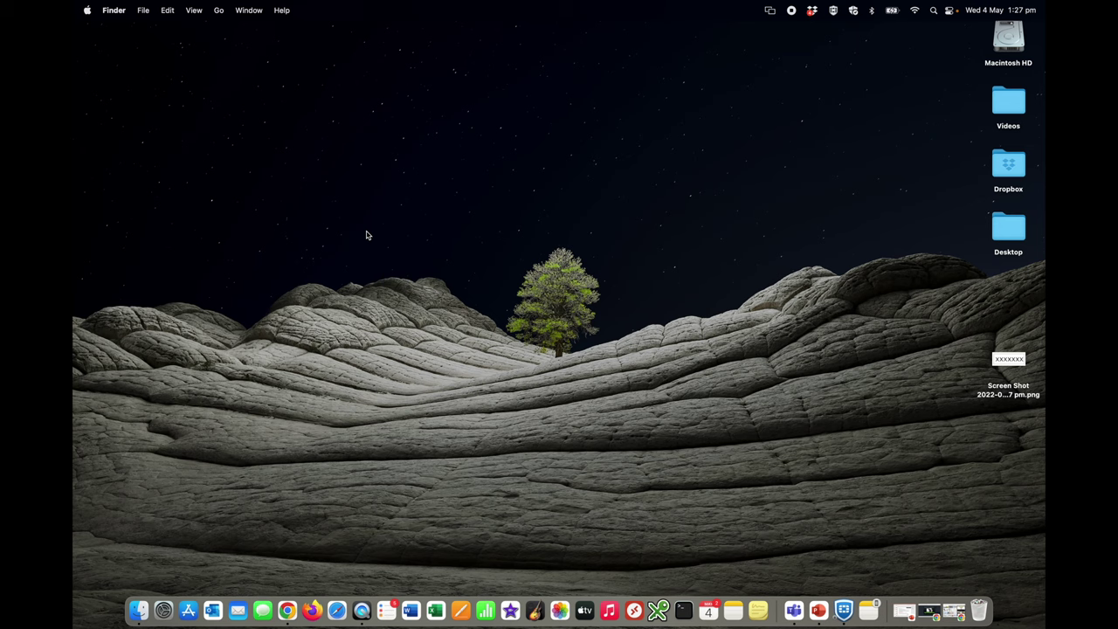
# - Review the Find My Mac options in the iCloud settings and open this Mac's details on the iCloud Find My iPhone map in Chrome
pyautogui.click(163, 610)
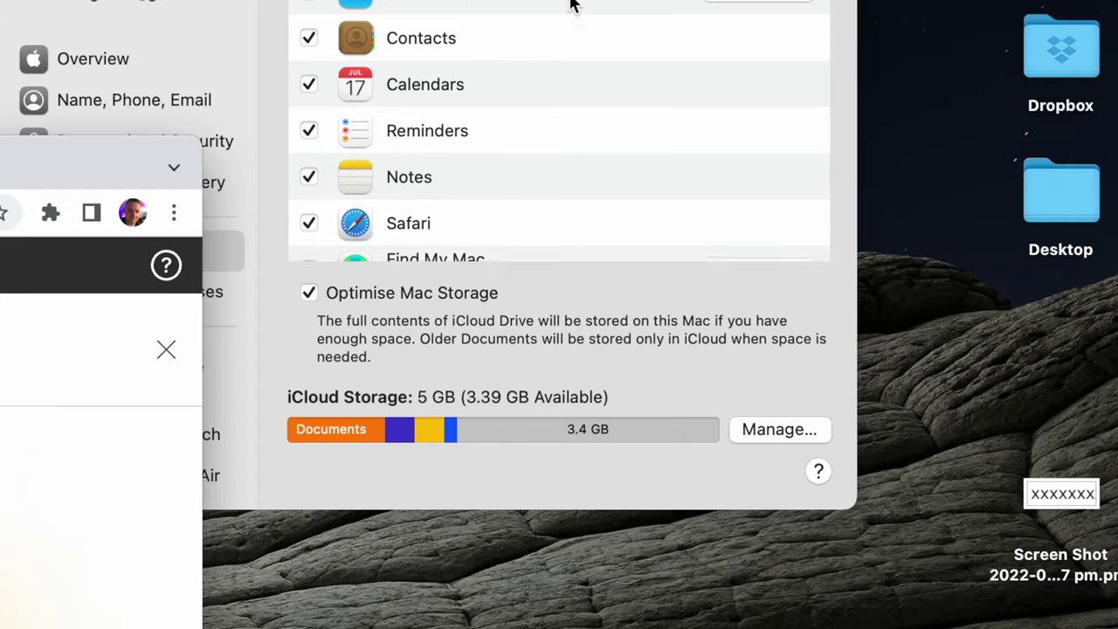
pyautogui.scroll(-4, 570, 7)
pyautogui.scroll(-2, 569, 6)
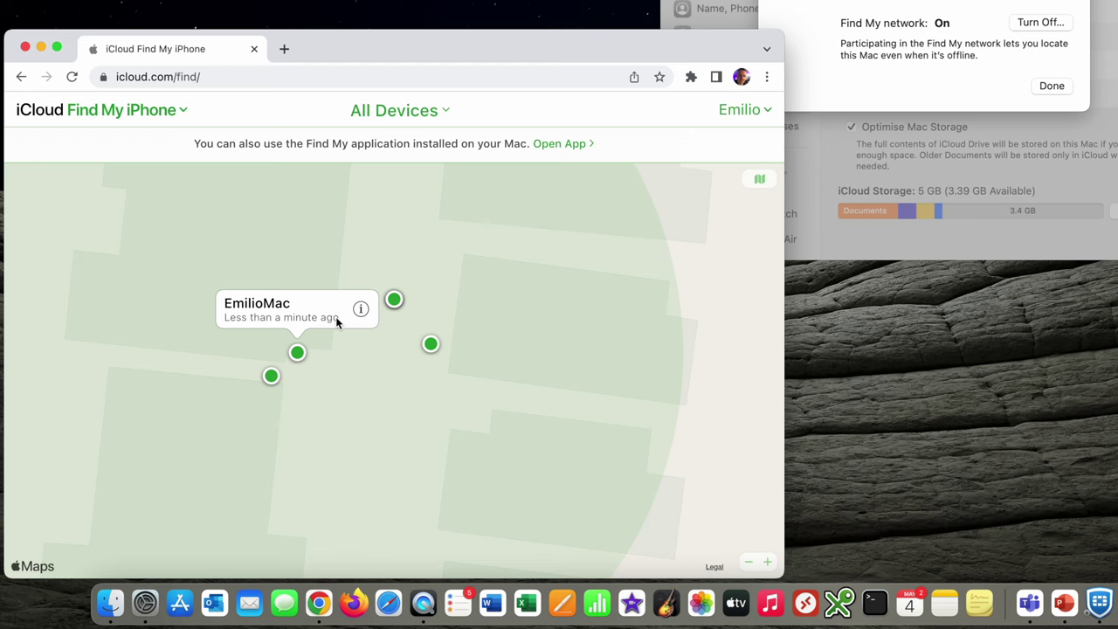
pyautogui.click(335, 316)
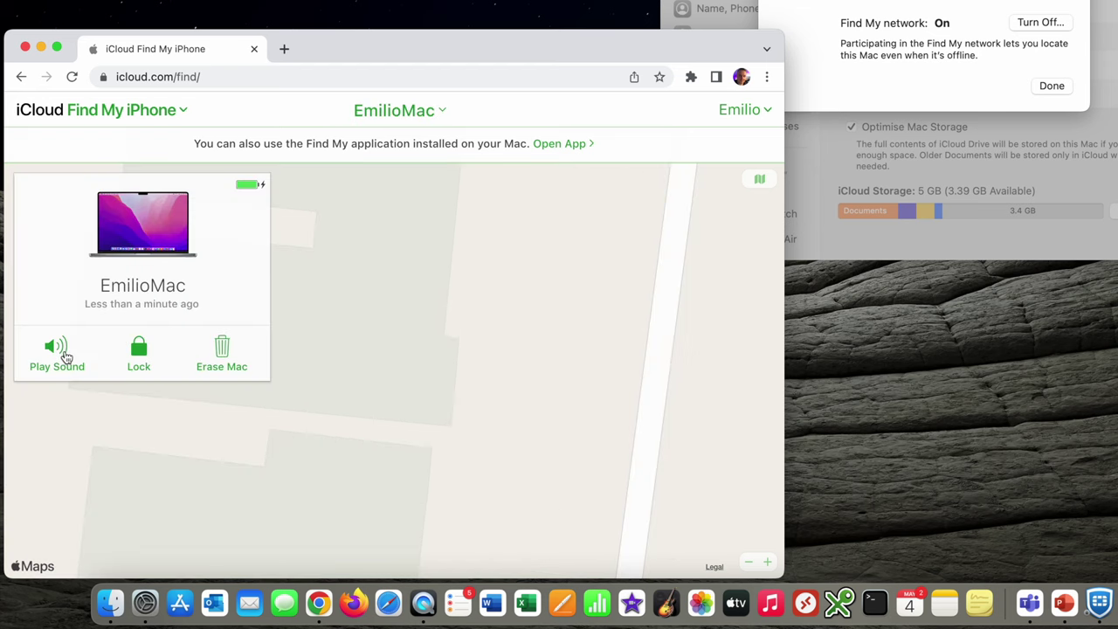